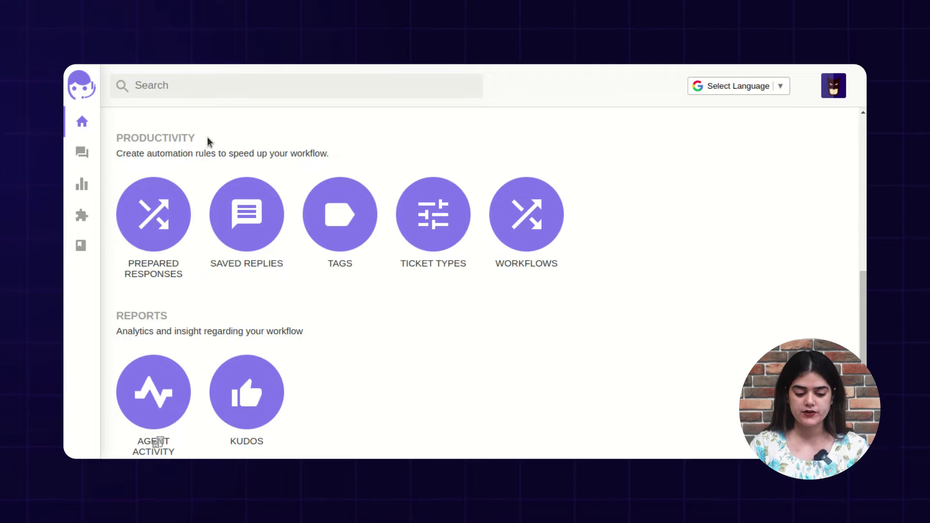
Step: Open the Prepared Responses list from Productivity, which has no records yet
{"action": "left_click_drag", "start_coordinate": [194, 139], "coordinate": [118, 140]}
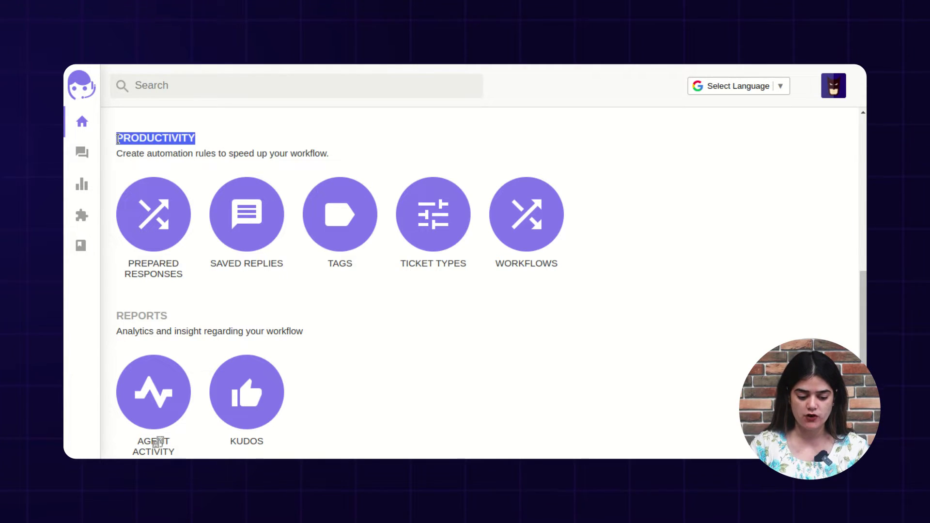
{"action": "left_click", "coordinate": [461, 327]}
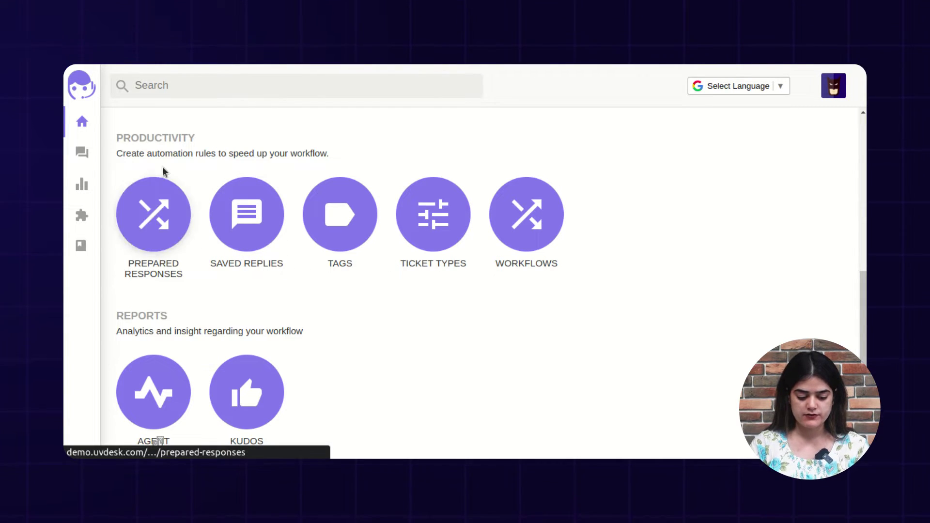
{"action": "left_click", "coordinate": [156, 219]}
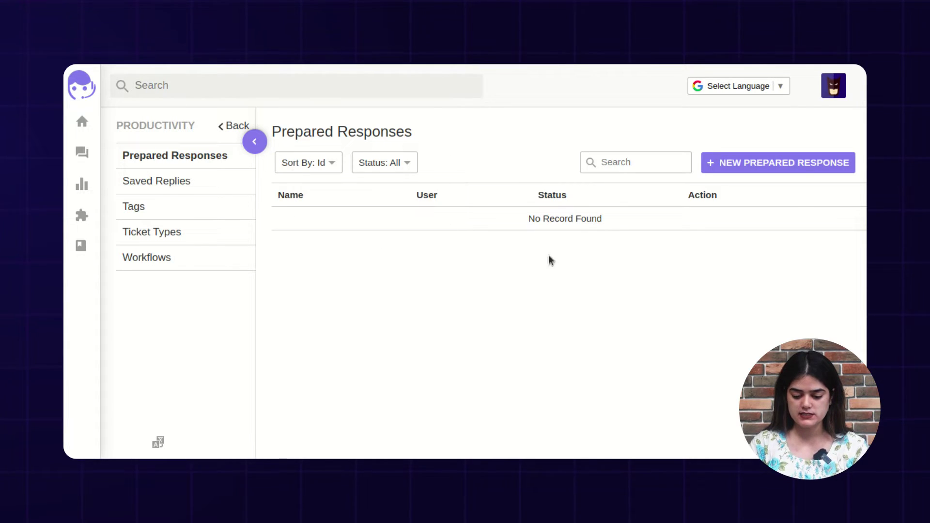
Step: Start a new prepared response with name and description both 'New PR'
{"action": "left_click", "coordinate": [782, 168]}
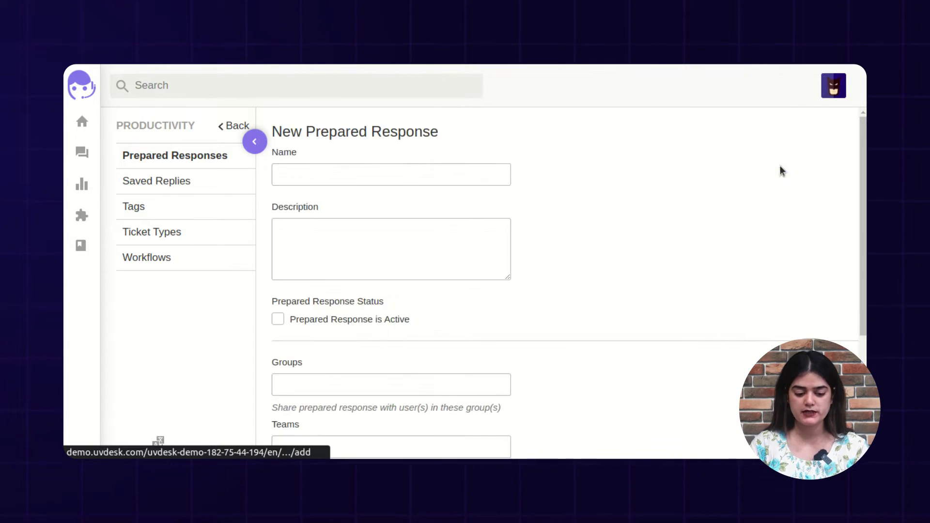
{"action": "left_click", "coordinate": [347, 173]}
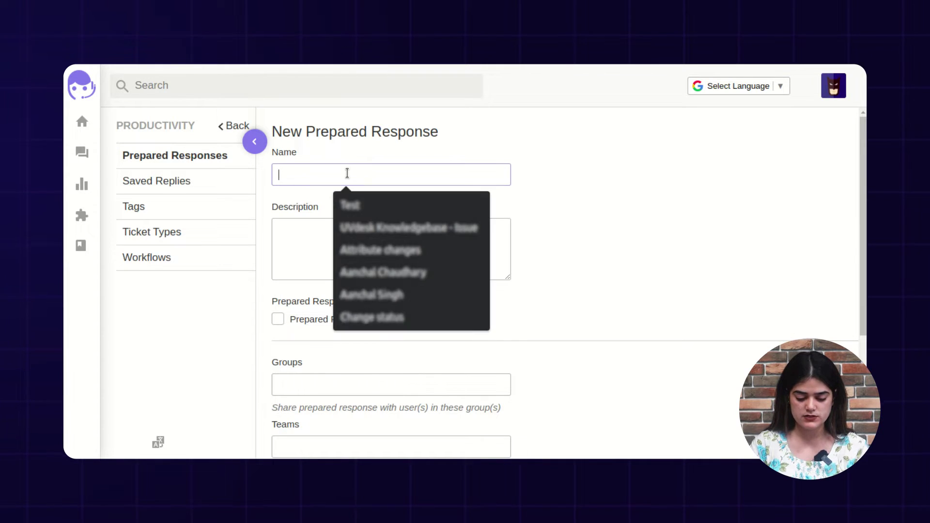
{"action": "type", "text": "New PR"}
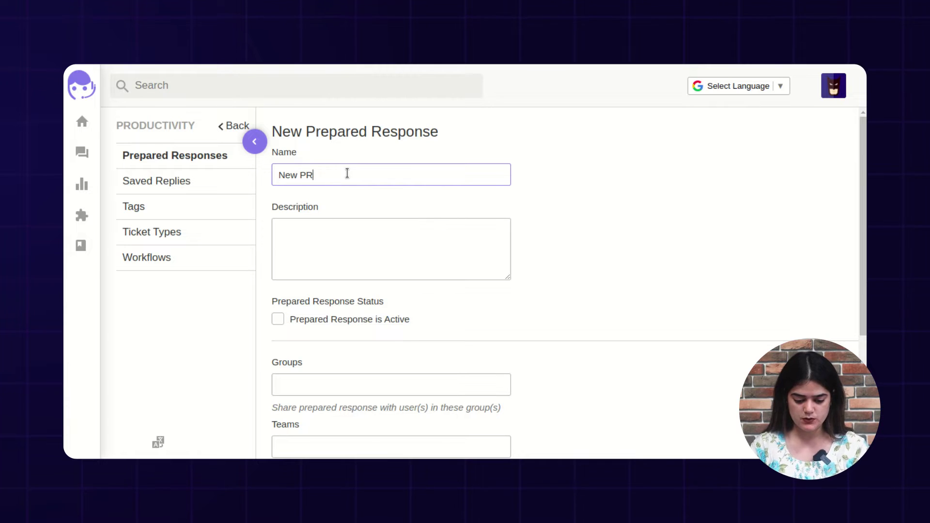
{"action": "key", "text": "ctrl+a"}
{"action": "key", "text": "ctrl+c"}
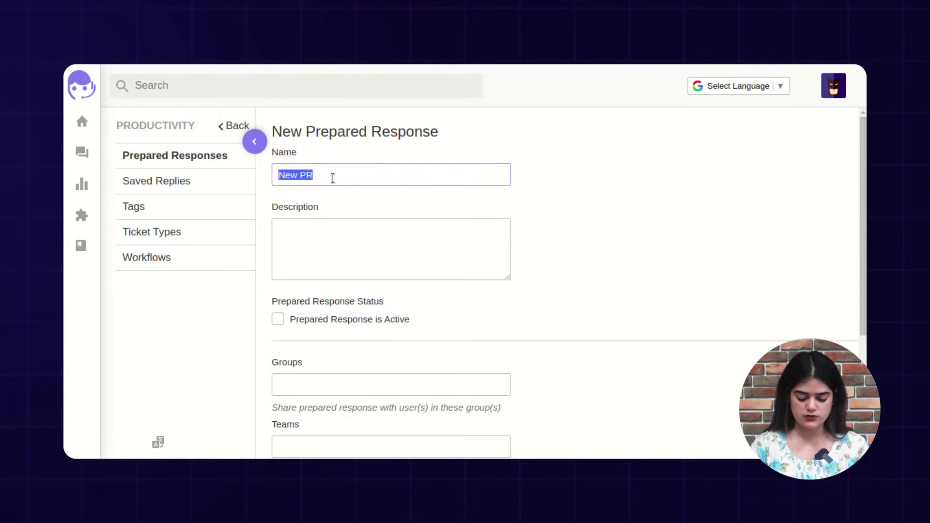
{"action": "left_click", "coordinate": [334, 249]}
{"action": "key", "text": "ctrl+v"}
Step: Mark the prepared response active and share it with the Default group, leaving Teams empty
{"action": "scroll", "coordinate": [319, 276], "scroll_direction": "down", "scroll_amount": 3}
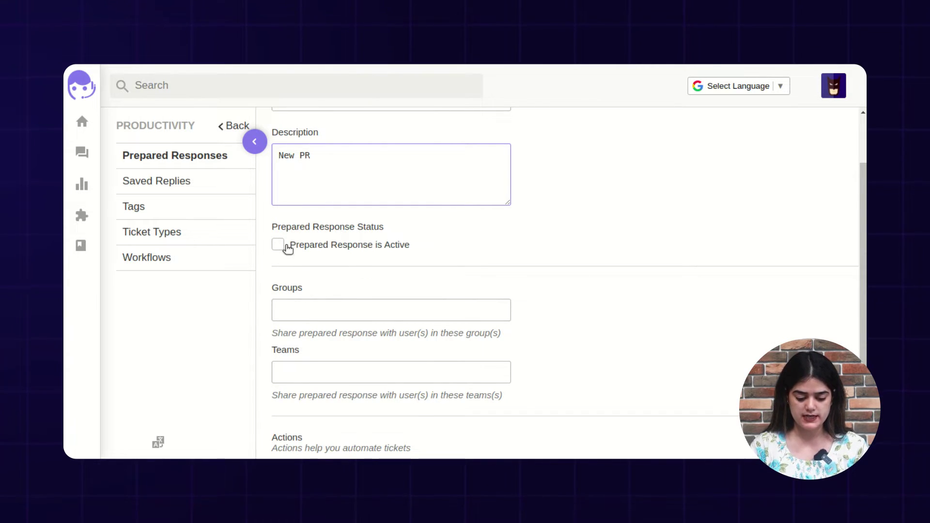
{"action": "left_click", "coordinate": [278, 245]}
{"action": "scroll", "coordinate": [363, 257], "scroll_direction": "down", "scroll_amount": 3}
{"action": "left_click", "coordinate": [339, 204]}
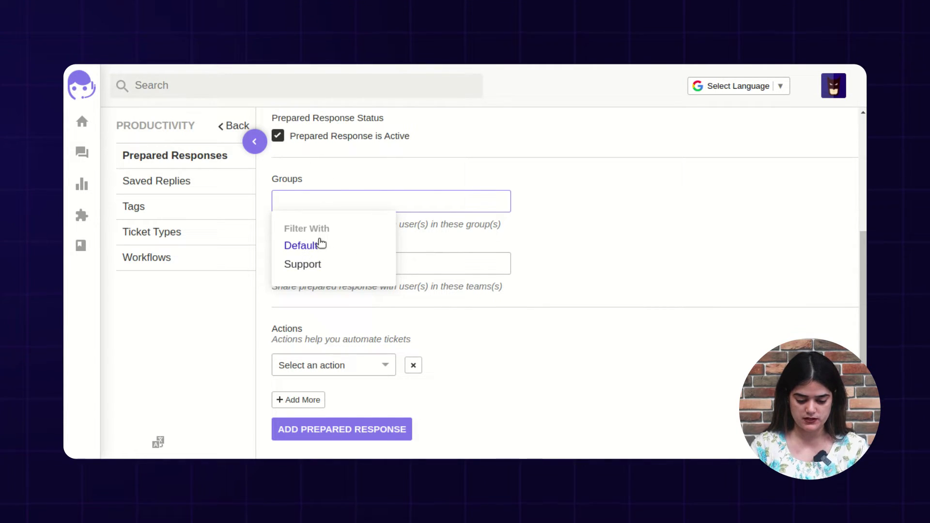
{"action": "left_click", "coordinate": [302, 246]}
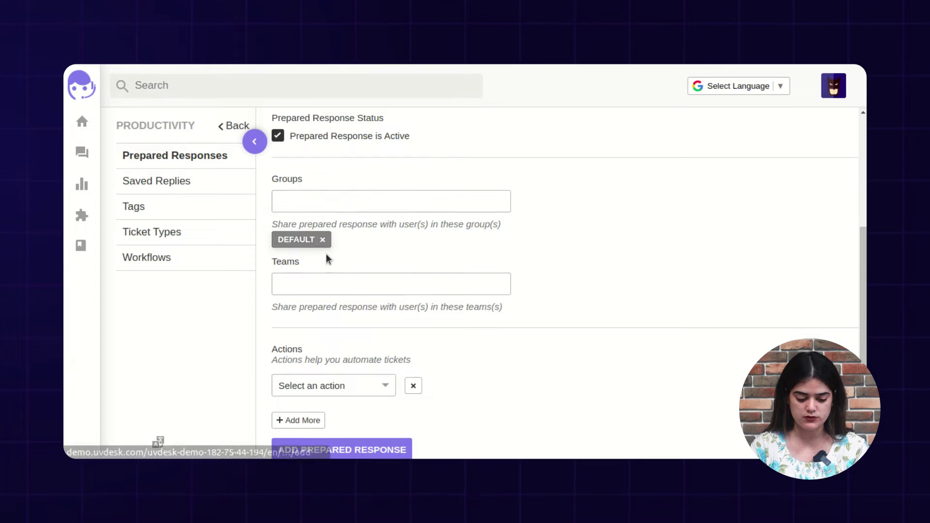
{"action": "left_click", "coordinate": [317, 279]}
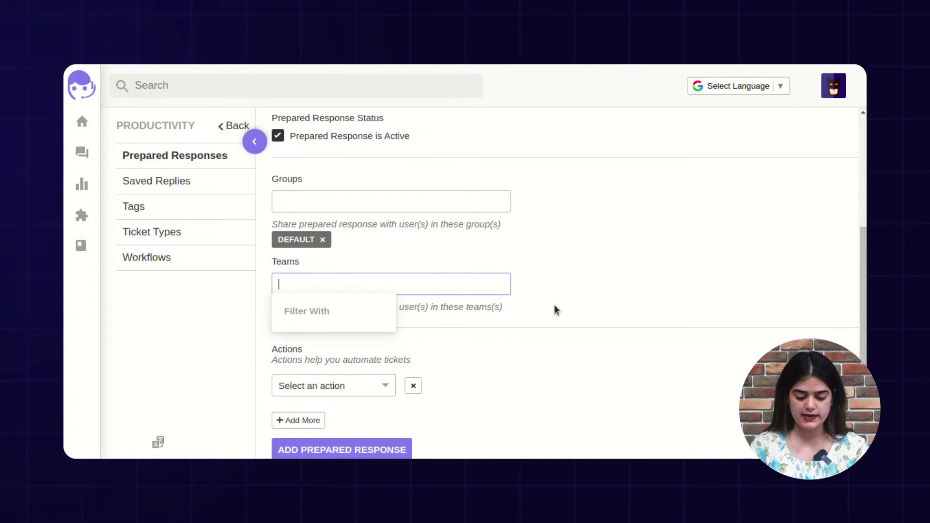
{"action": "scroll", "coordinate": [552, 309], "scroll_direction": "down", "scroll_amount": 1}
{"action": "left_click", "coordinate": [355, 264]}
{"action": "left_click", "coordinate": [608, 297]}
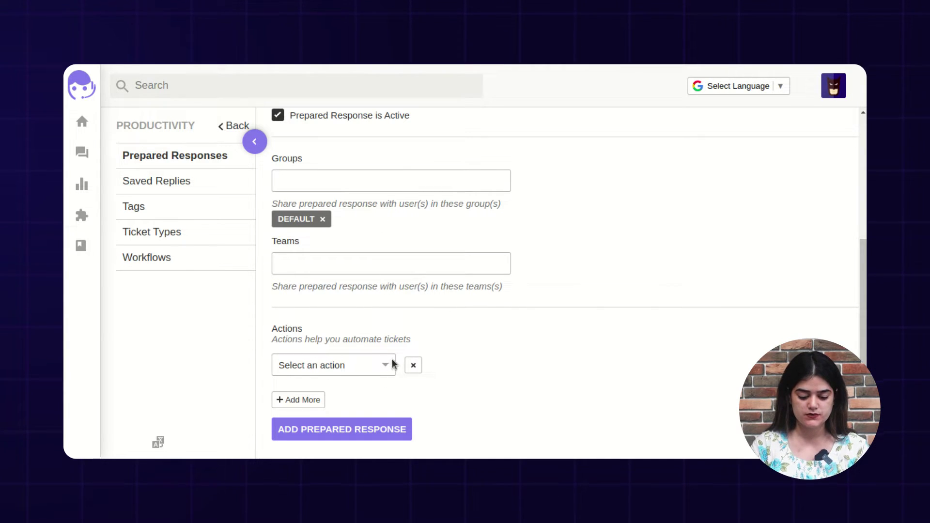
Step: Add a 'Set Type As' action with ticket type PreSale Query
{"action": "left_click", "coordinate": [378, 370]}
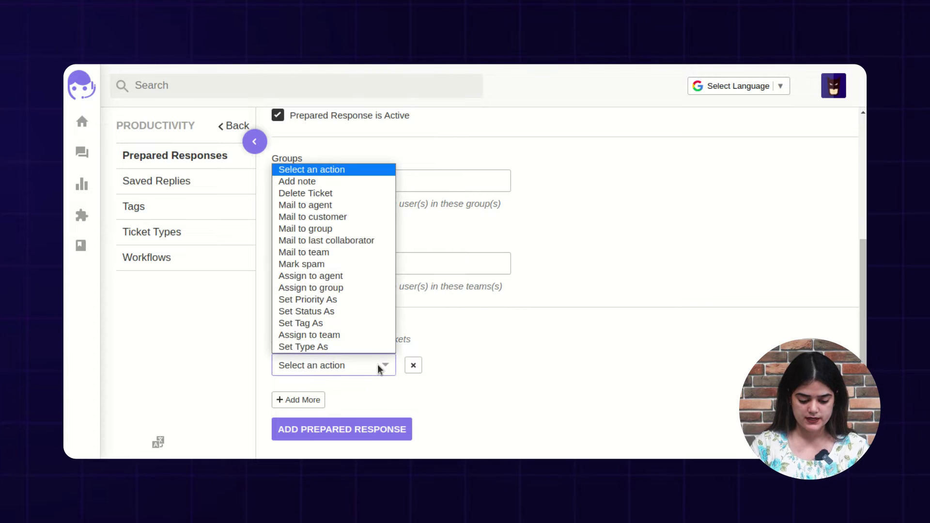
{"action": "left_click", "coordinate": [385, 368]}
{"action": "left_click", "coordinate": [385, 367]}
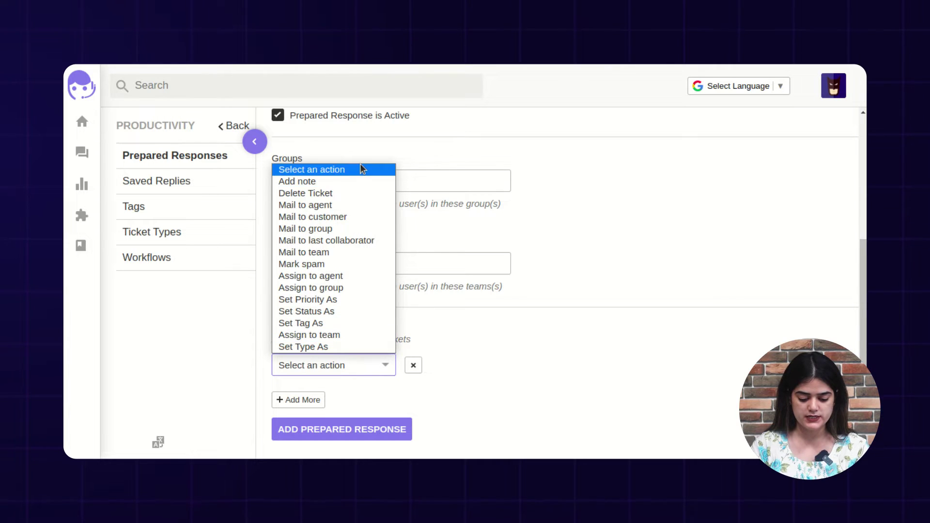
{"action": "left_click", "coordinate": [329, 350]}
{"action": "left_click", "coordinate": [507, 370]}
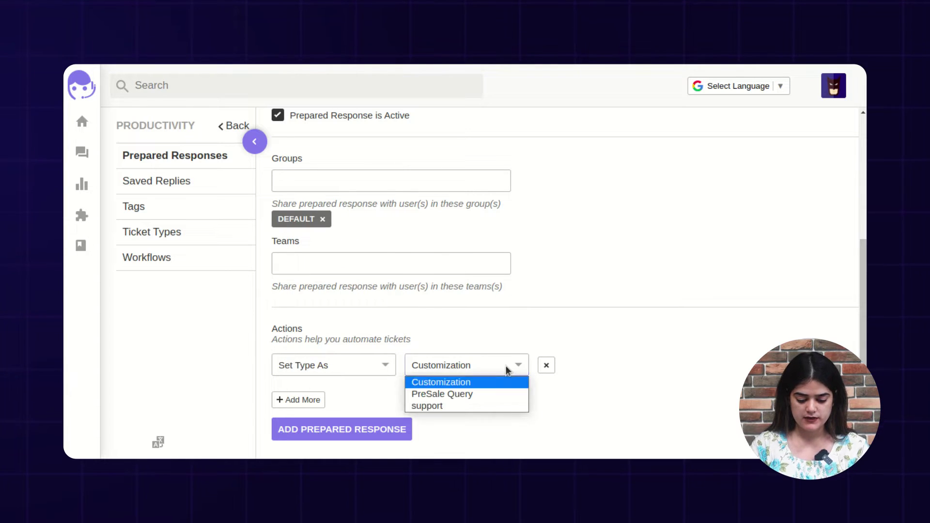
{"action": "left_click", "coordinate": [459, 394]}
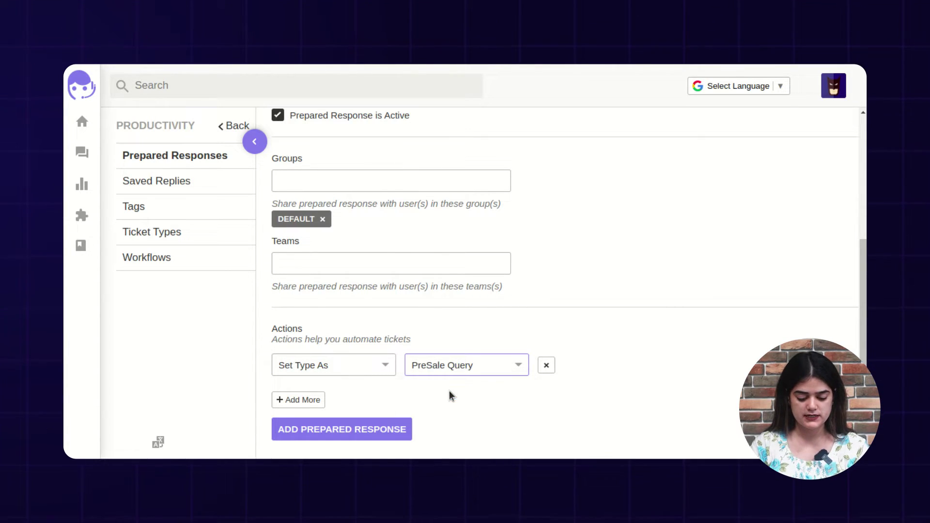
Step: Add a second action, 'Assign to agent', and pick the agent for tickets
{"action": "left_click", "coordinate": [307, 398]}
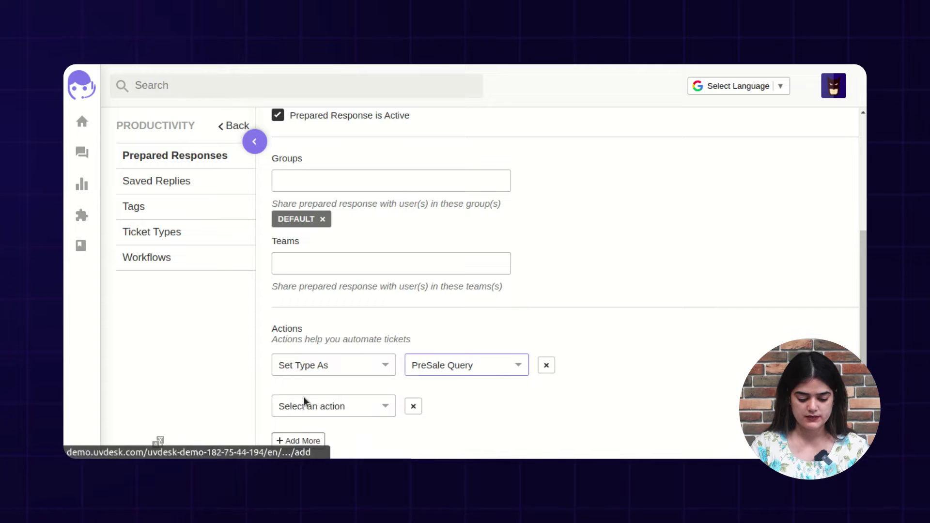
{"action": "scroll", "coordinate": [353, 394], "scroll_direction": "down", "scroll_amount": 1}
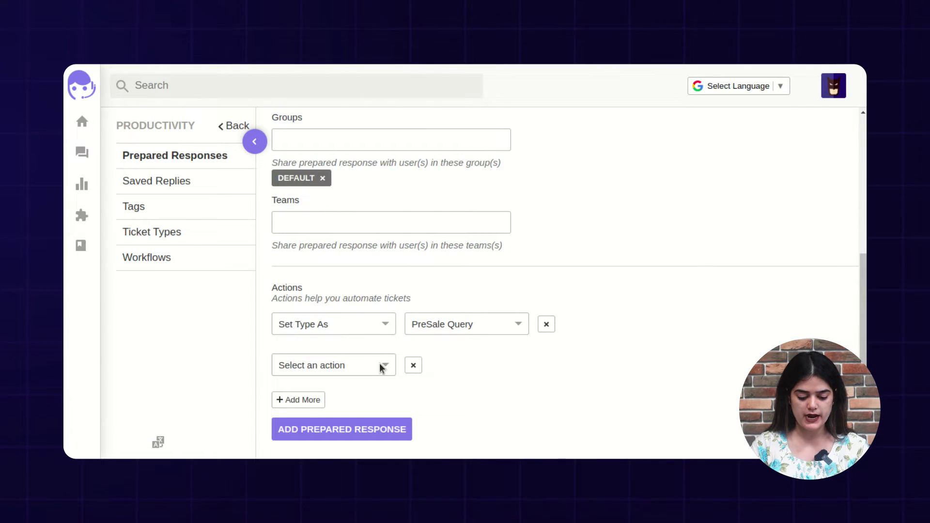
{"action": "left_click", "coordinate": [382, 368]}
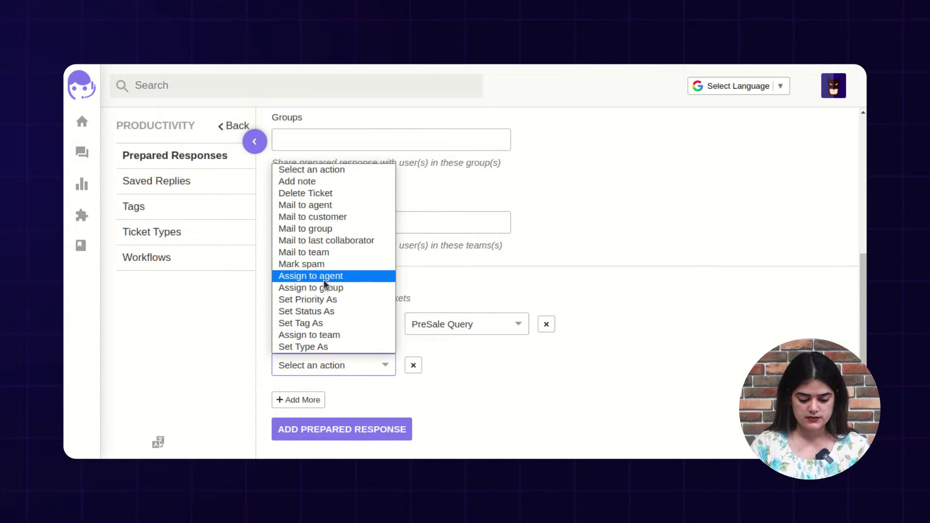
{"action": "left_click", "coordinate": [305, 276]}
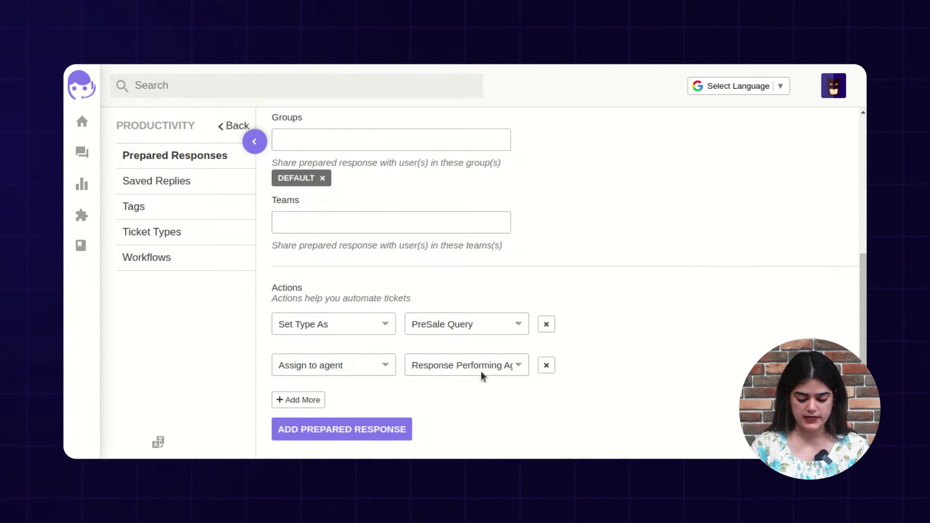
{"action": "left_click", "coordinate": [502, 366]}
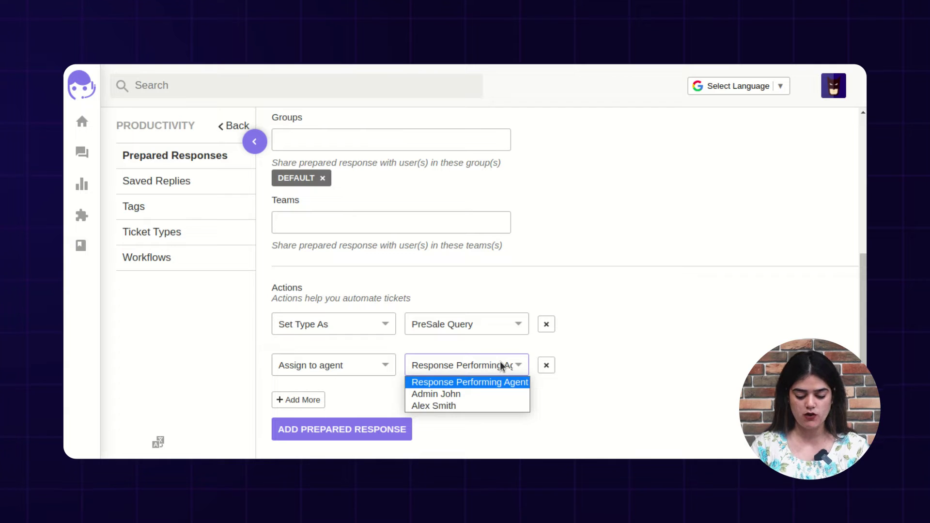
{"action": "left_click", "coordinate": [440, 406]}
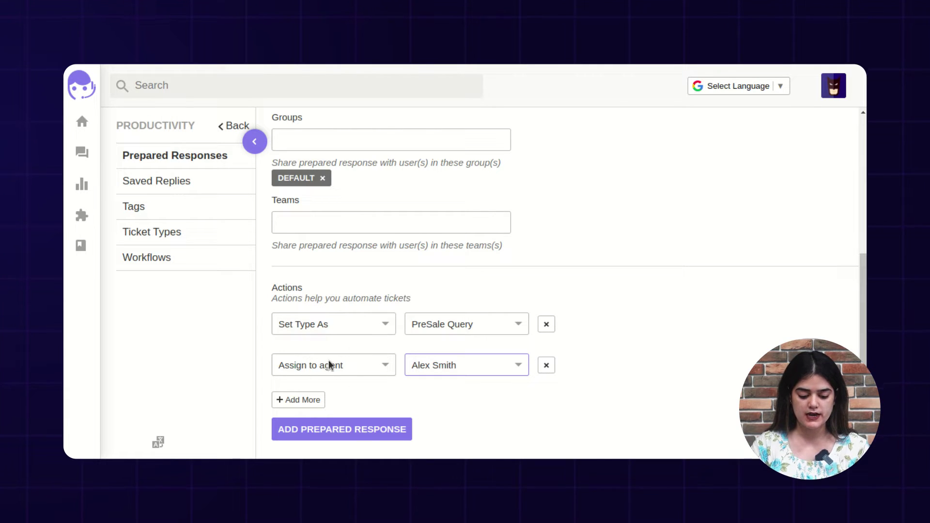
{"action": "scroll", "coordinate": [678, 426], "scroll_direction": "up", "scroll_amount": 5}
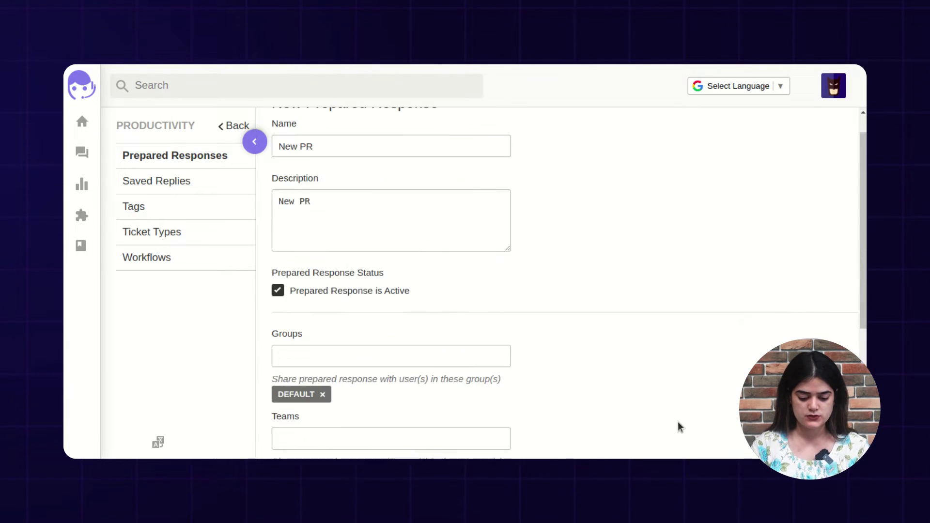
{"action": "scroll", "coordinate": [538, 291], "scroll_direction": "down", "scroll_amount": 5}
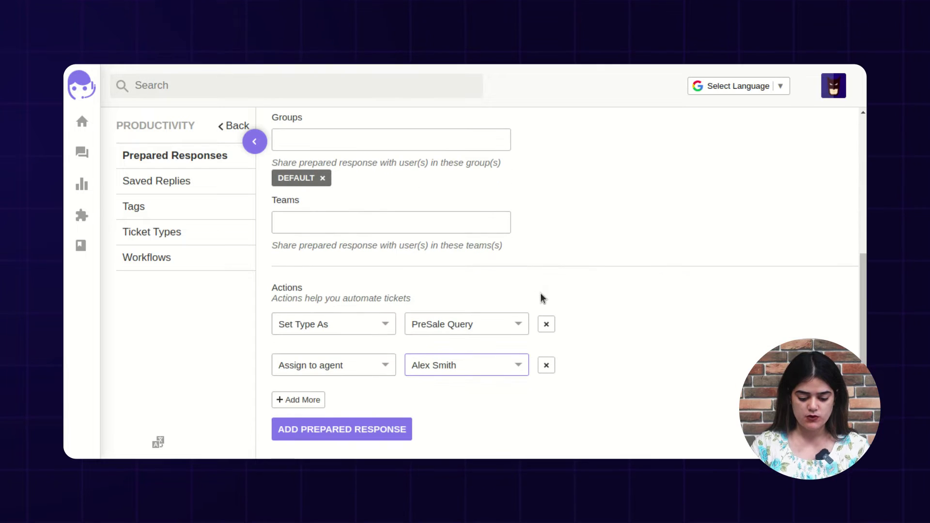
Step: Save the New PR prepared response and go to the Saved Replies list
{"action": "left_click", "coordinate": [377, 436]}
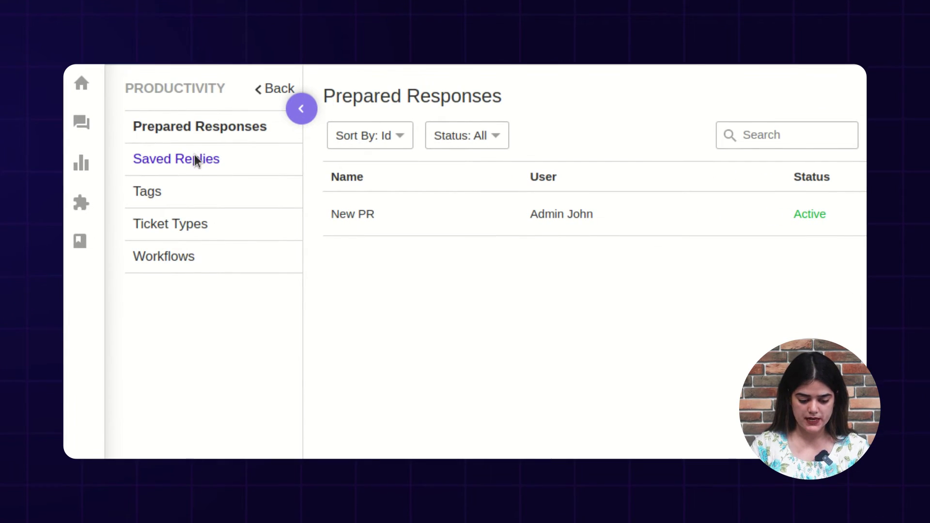
{"action": "left_click", "coordinate": [196, 160]}
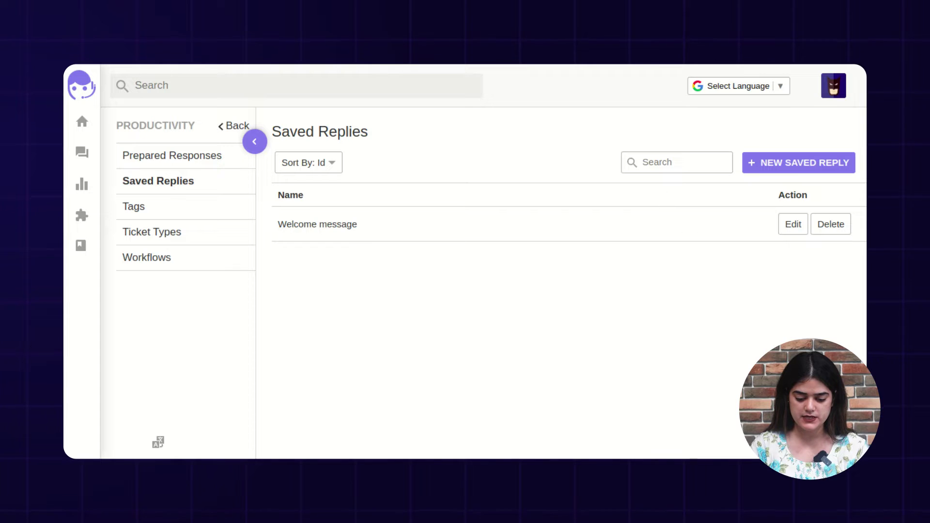
Step: Start a new saved reply and name it 'New SR'
{"action": "left_click", "coordinate": [799, 162]}
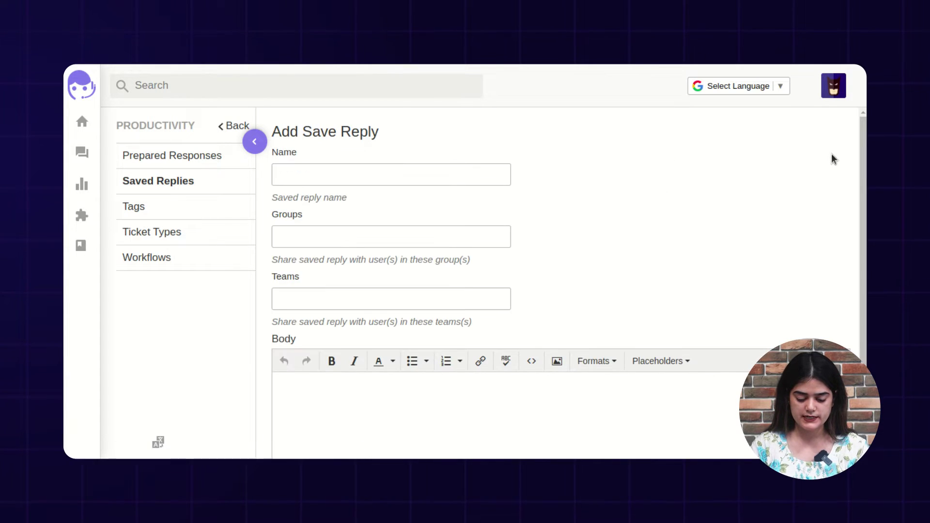
{"action": "left_click", "coordinate": [375, 175]}
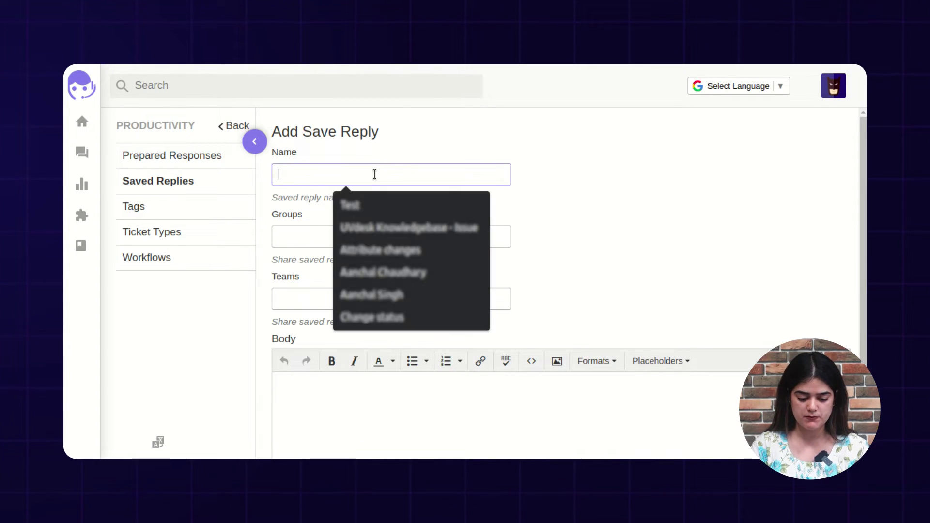
{"action": "type", "text": "new"}
{"action": "key", "text": "BackSpace"}
{"action": "key", "text": "BackSpace"}
{"action": "key", "text": "BackSpace"}
{"action": "key", "text": "BackSpace"}
{"action": "type", "text": "New "}
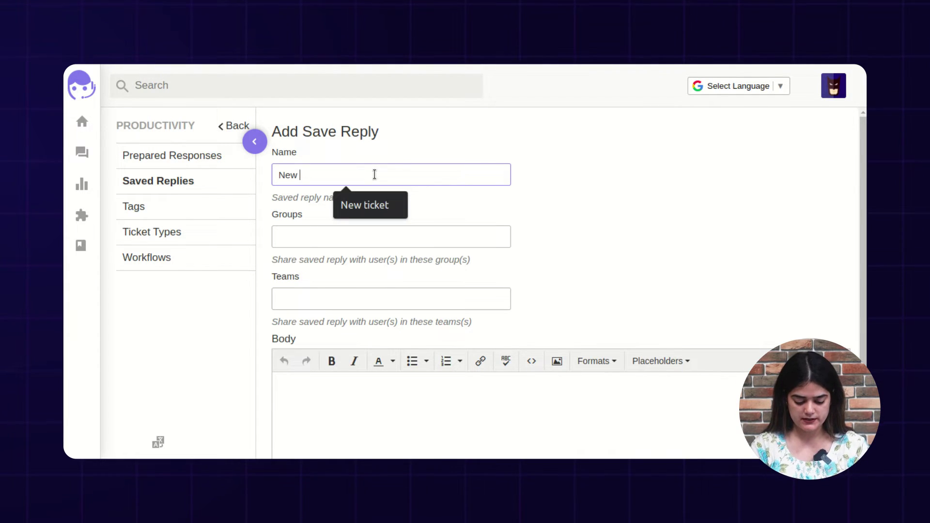
{"action": "type", "text": "SR"}
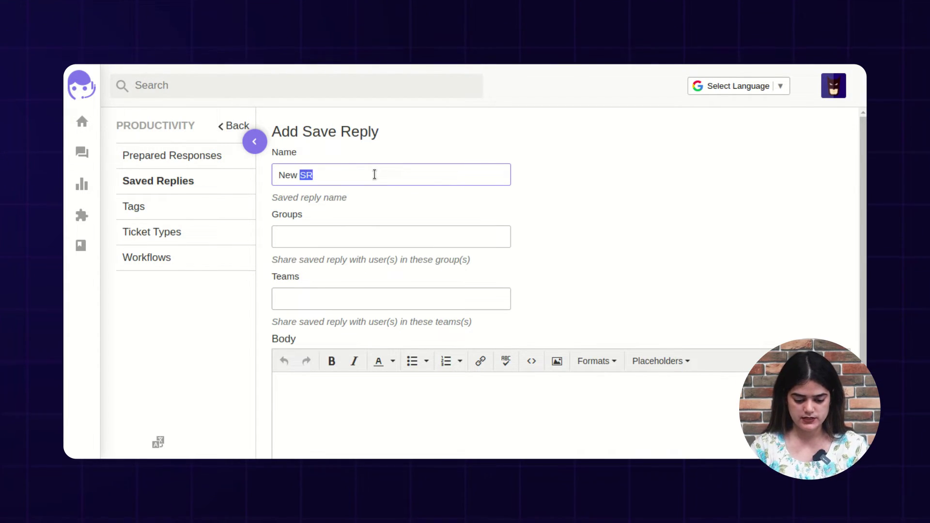
Step: Share the saved reply with the Default group, leaving Teams empty
{"action": "scroll", "coordinate": [560, 261], "scroll_direction": "down", "scroll_amount": 2}
{"action": "left_click", "coordinate": [306, 161]}
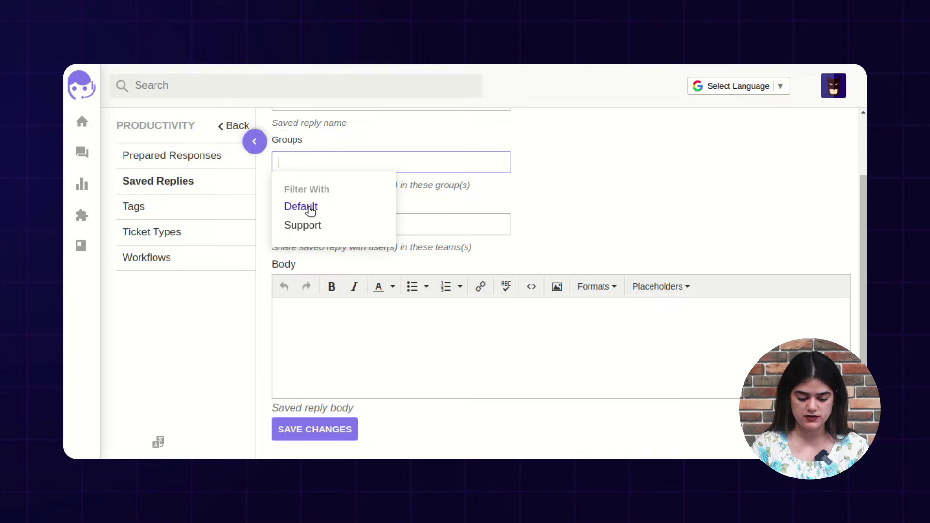
{"action": "left_click", "coordinate": [307, 208]}
{"action": "left_click", "coordinate": [308, 244]}
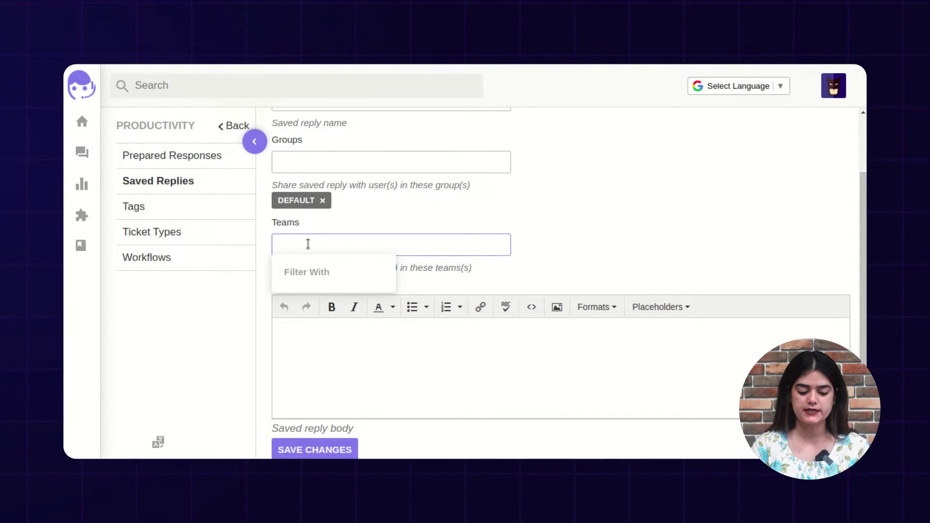
{"action": "key", "text": "Escape"}
{"action": "scroll", "coordinate": [387, 228], "scroll_direction": "up", "scroll_amount": 2}
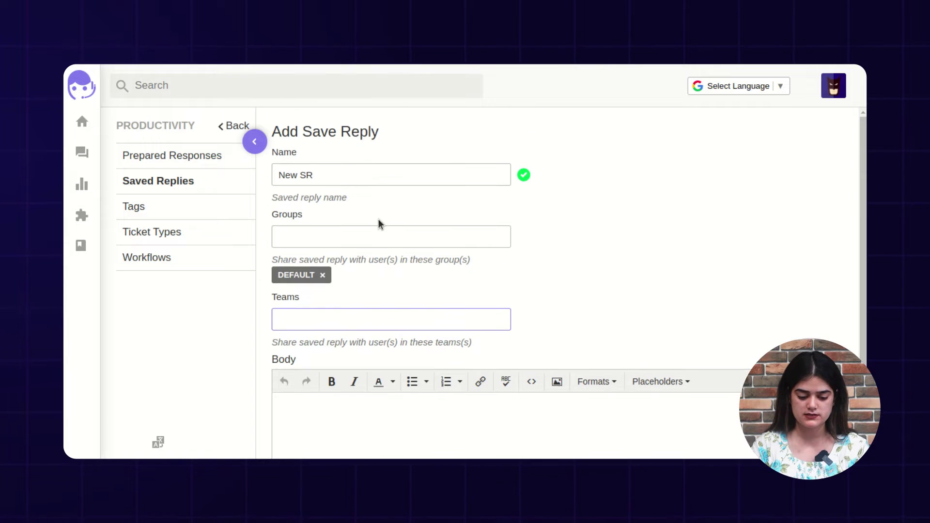
{"action": "scroll", "coordinate": [402, 339], "scroll_direction": "down", "scroll_amount": 2}
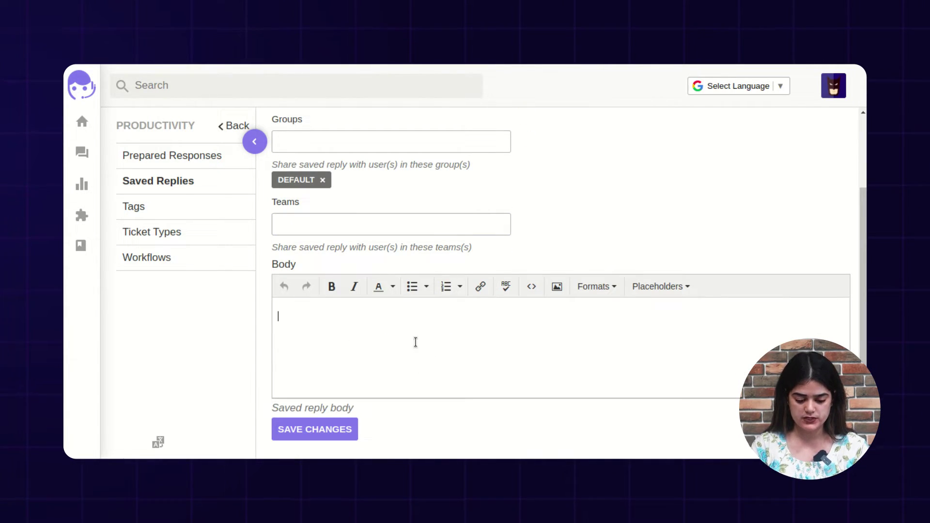
Step: Enter 'Common query ticket' as the body and save the New SR reply
{"action": "scroll", "coordinate": [415, 339], "scroll_direction": "up", "scroll_amount": 2}
{"action": "scroll", "coordinate": [416, 339], "scroll_direction": "down", "scroll_amount": 2}
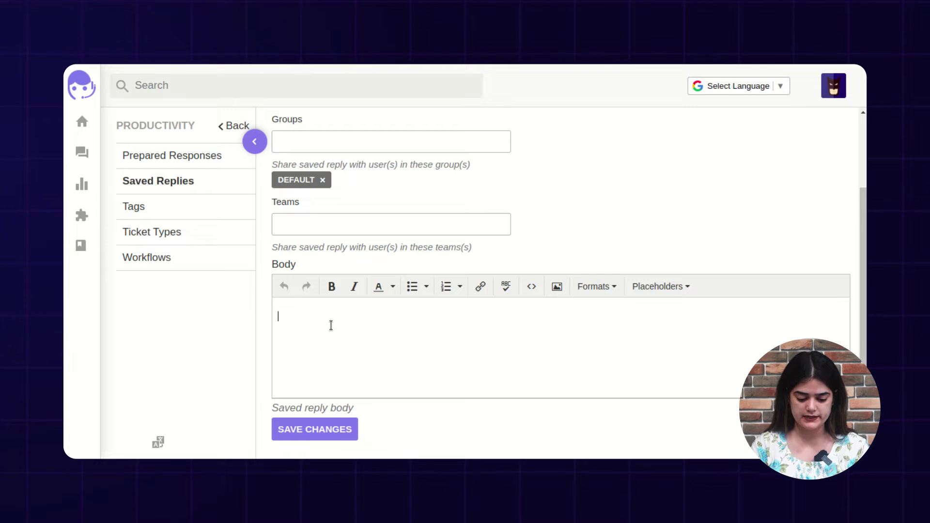
{"action": "type", "text": "Common query t"}
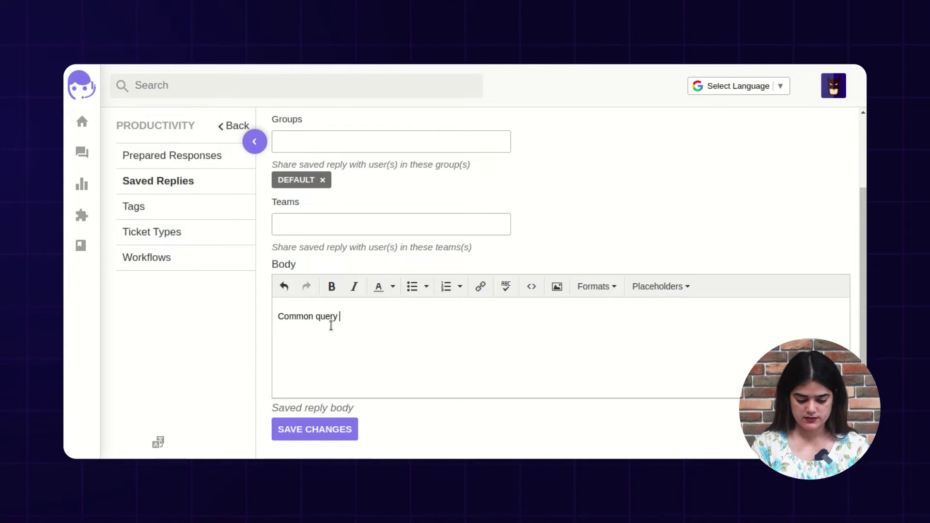
{"action": "type", "text": "icket"}
{"action": "left_click", "coordinate": [331, 429]}
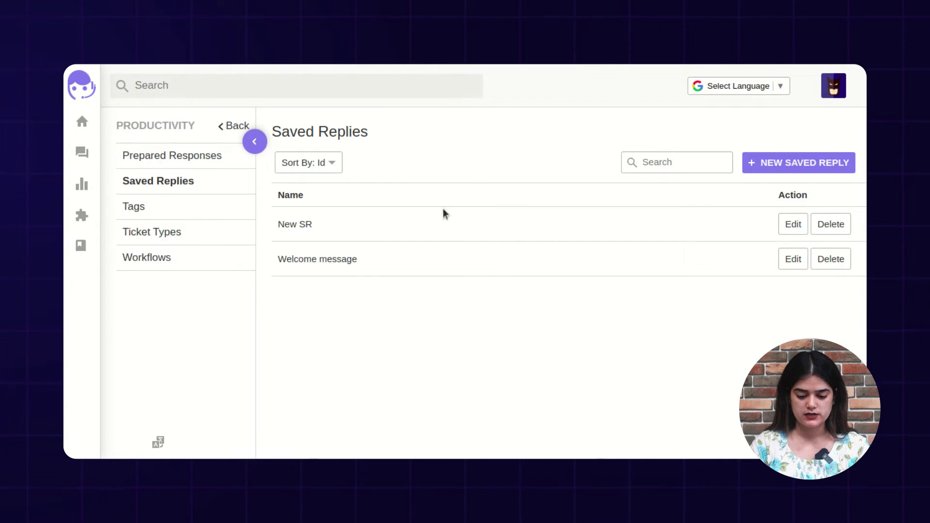
Step: Open the Tags list, then open the Tickets section in a new tab
{"action": "left_click", "coordinate": [165, 196]}
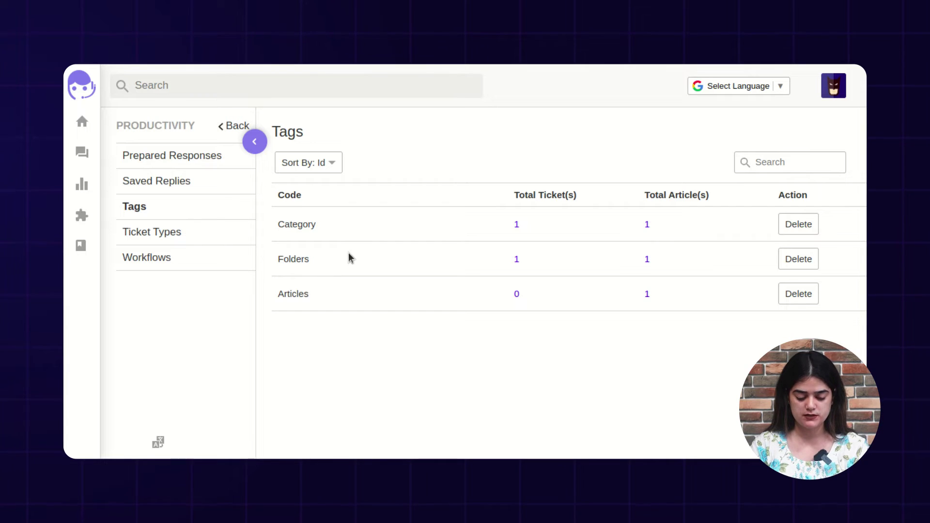
{"action": "right_click", "coordinate": [81, 152]}
{"action": "left_click", "coordinate": [100, 163]}
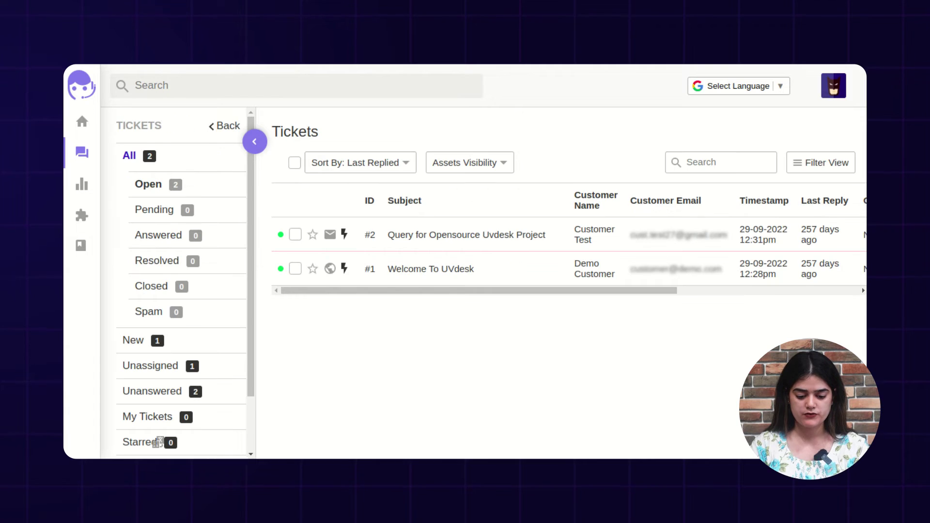
Step: Open ticket #2, Query for Opensource Uvdesk Project, and scroll its sidebar to Tags
{"action": "left_click", "coordinate": [435, 237]}
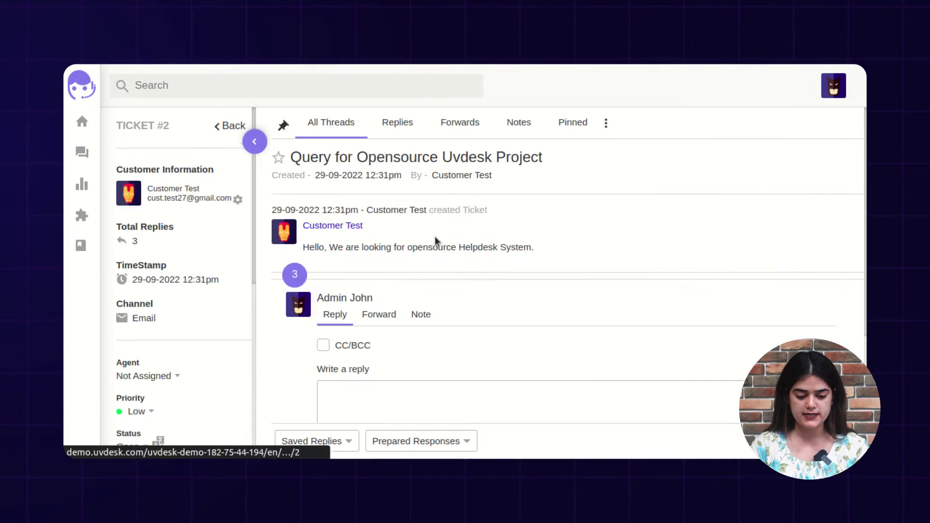
{"action": "scroll", "coordinate": [420, 244], "scroll_direction": "down", "scroll_amount": 2}
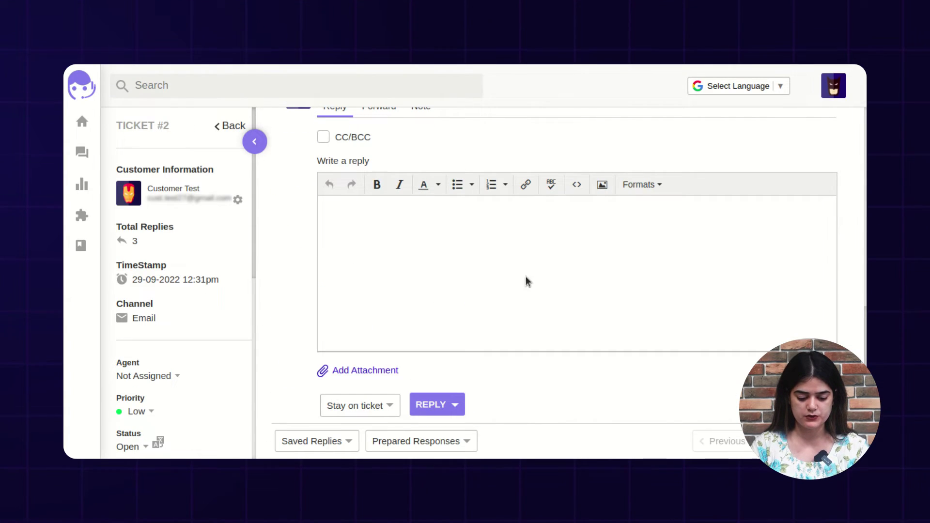
{"action": "scroll", "coordinate": [393, 389], "scroll_direction": "up", "scroll_amount": 8}
{"action": "scroll", "coordinate": [207, 305], "scroll_direction": "down", "scroll_amount": 8}
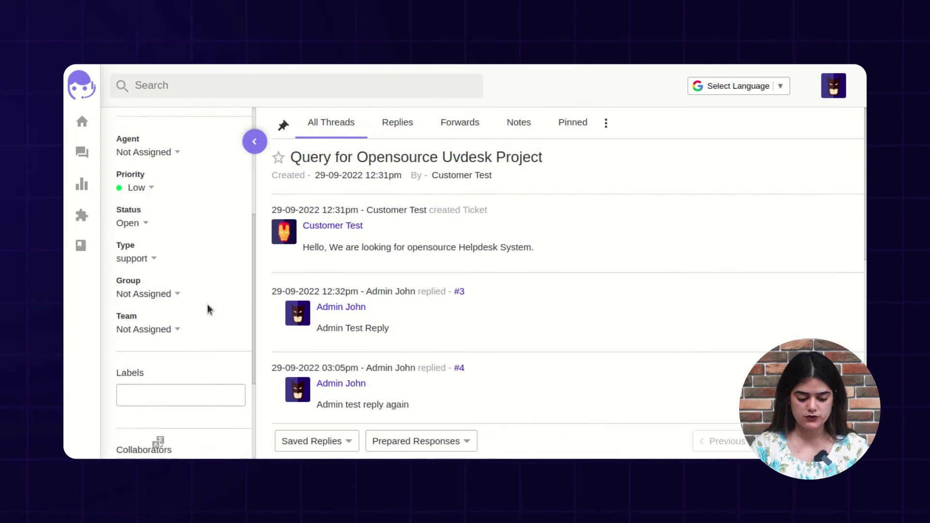
{"action": "scroll", "coordinate": [452, 342], "scroll_direction": "down", "scroll_amount": 7}
{"action": "scroll", "coordinate": [312, 362], "scroll_direction": "down", "scroll_amount": 1}
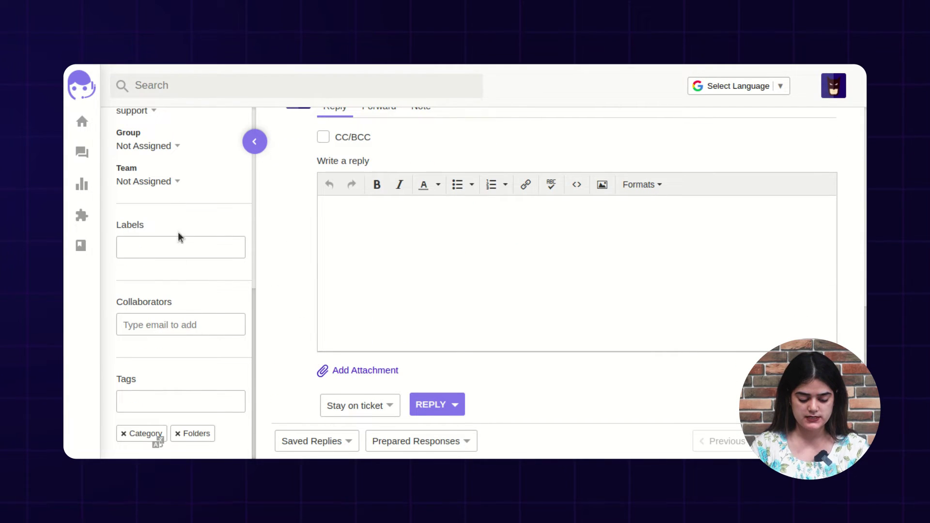
{"action": "scroll", "coordinate": [109, 419], "scroll_direction": "up", "scroll_amount": 1}
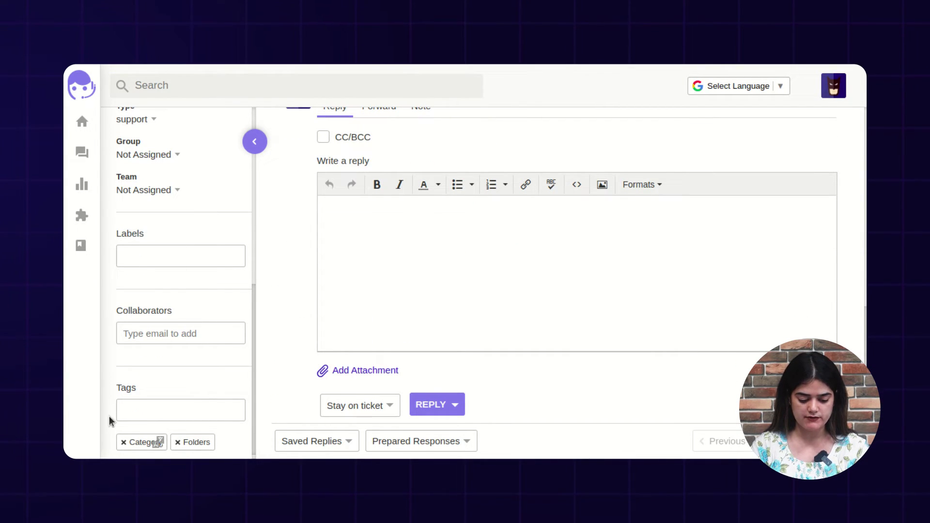
{"action": "left_click_drag", "start_coordinate": [113, 387], "coordinate": [139, 383]}
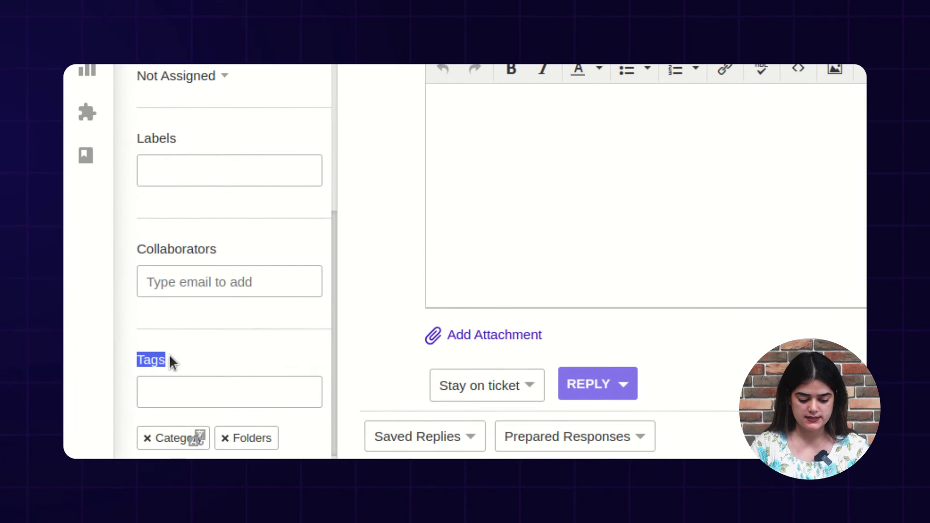
Step: Add the tag 'article' to ticket #2
{"action": "left_click", "coordinate": [163, 388]}
{"action": "type", "text": "ar"}
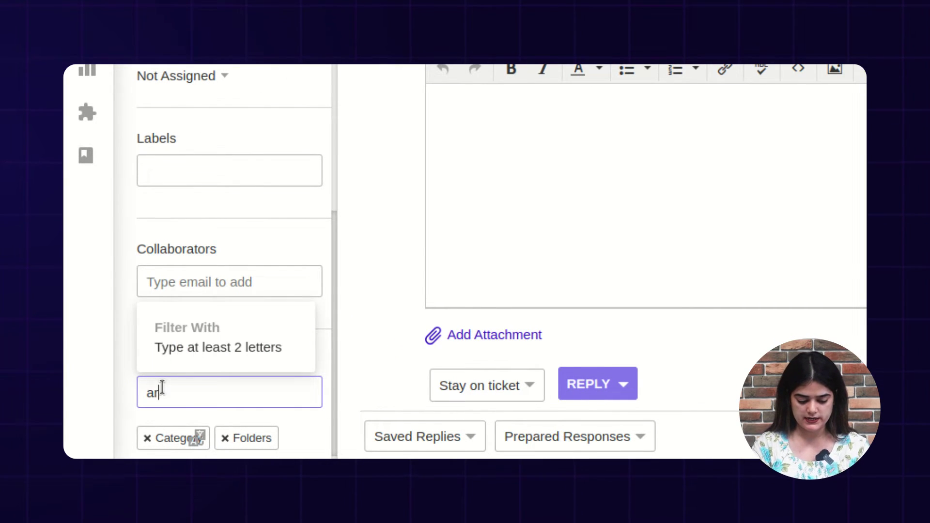
{"action": "type", "text": "ticle"}
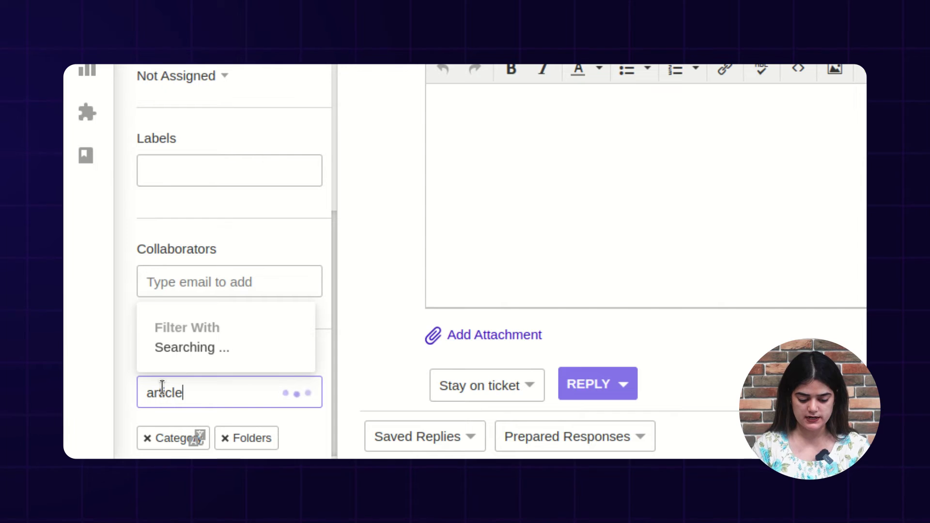
{"action": "key", "text": "Return"}
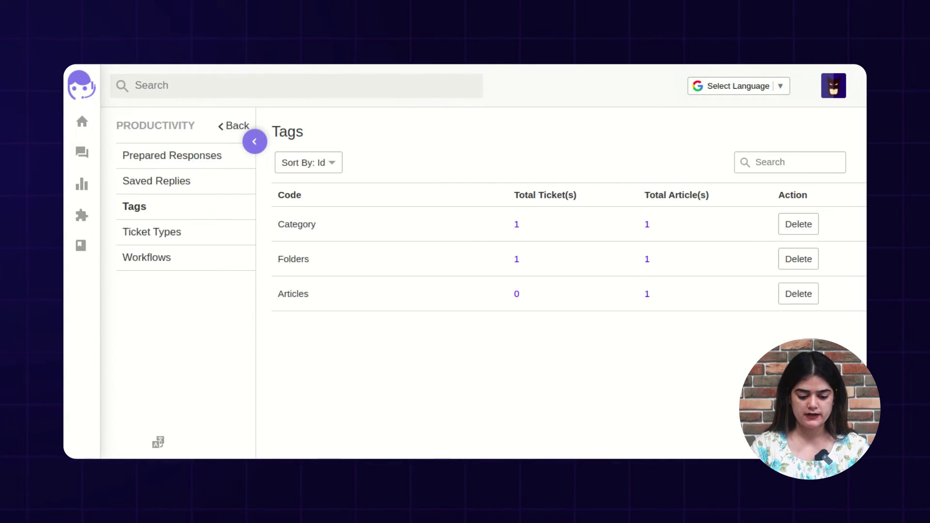
Step: Check the new article tag's name in the Tags list, then close its edit box
{"action": "double_click", "coordinate": [278, 332]}
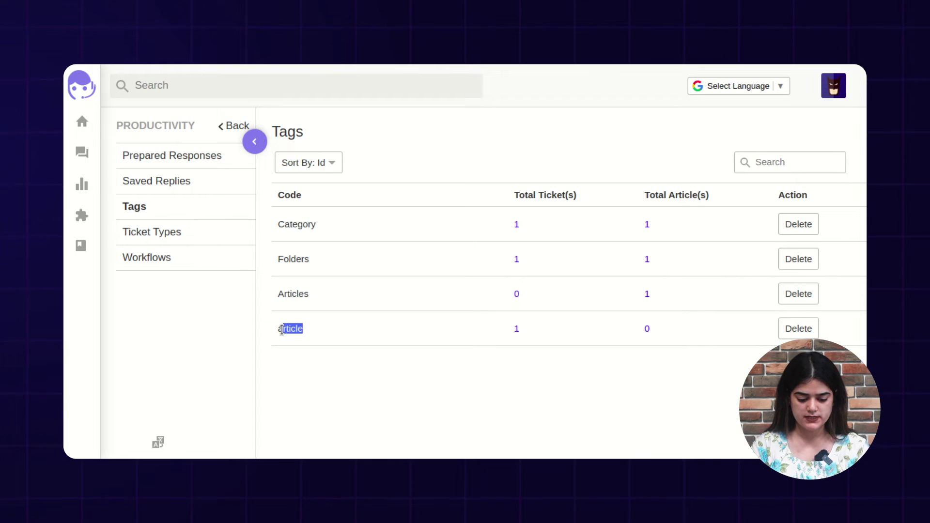
{"action": "left_click", "coordinate": [297, 379]}
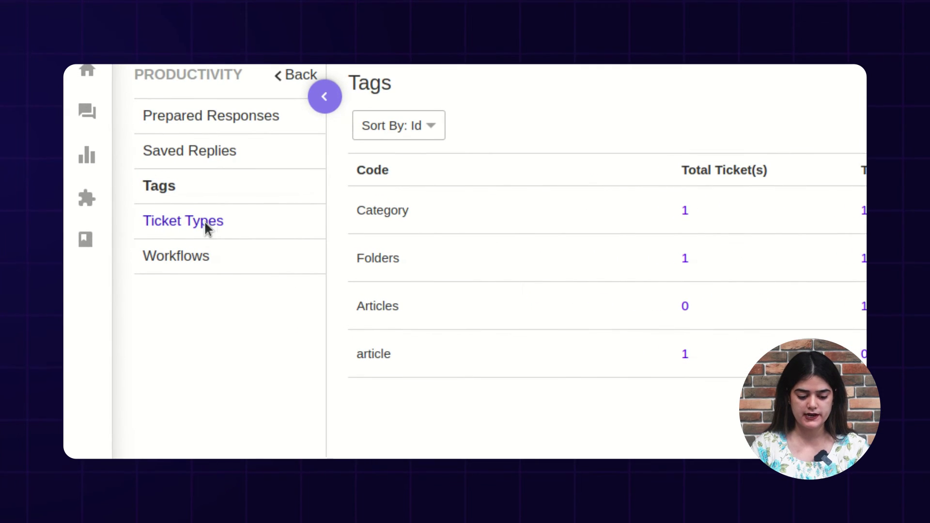
Step: Create an active ticket type with code and description 'Refund'
{"action": "left_click", "coordinate": [206, 227]}
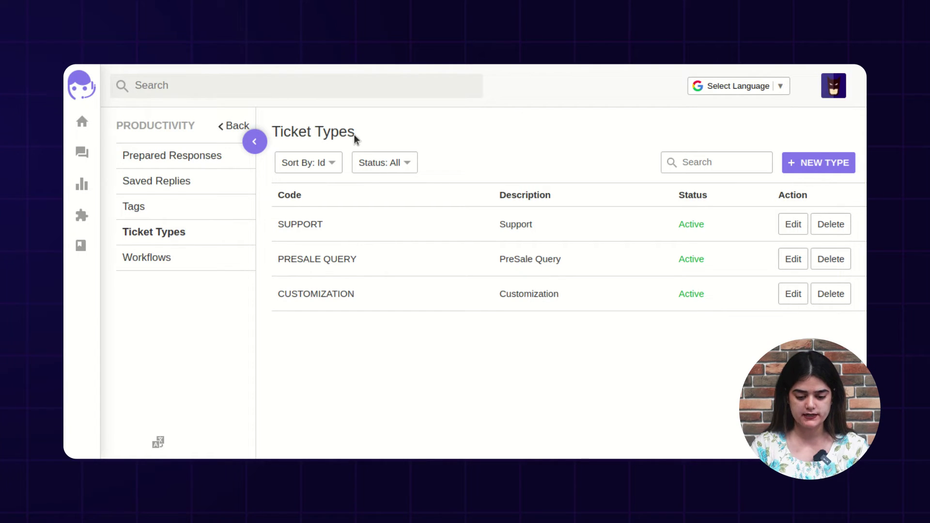
{"action": "left_click", "coordinate": [815, 163]}
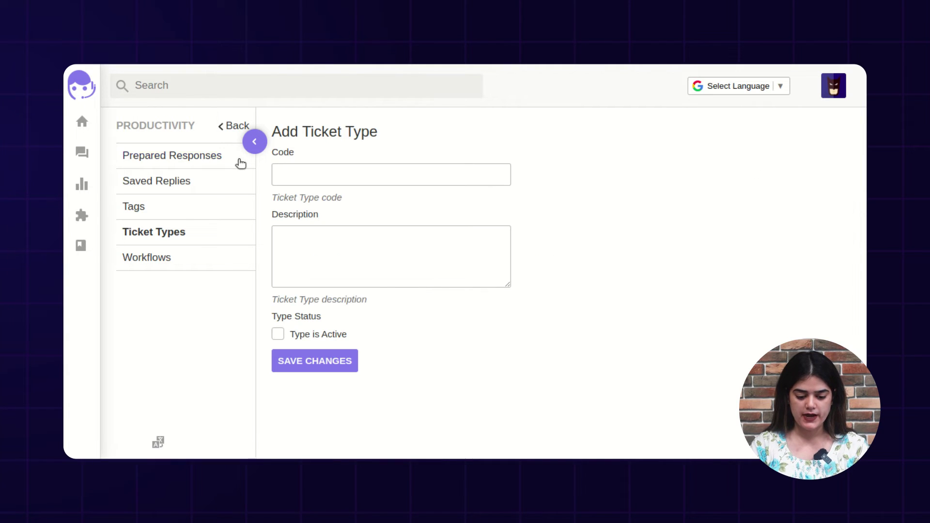
{"action": "left_click", "coordinate": [377, 173]}
{"action": "type", "text": "Re"}
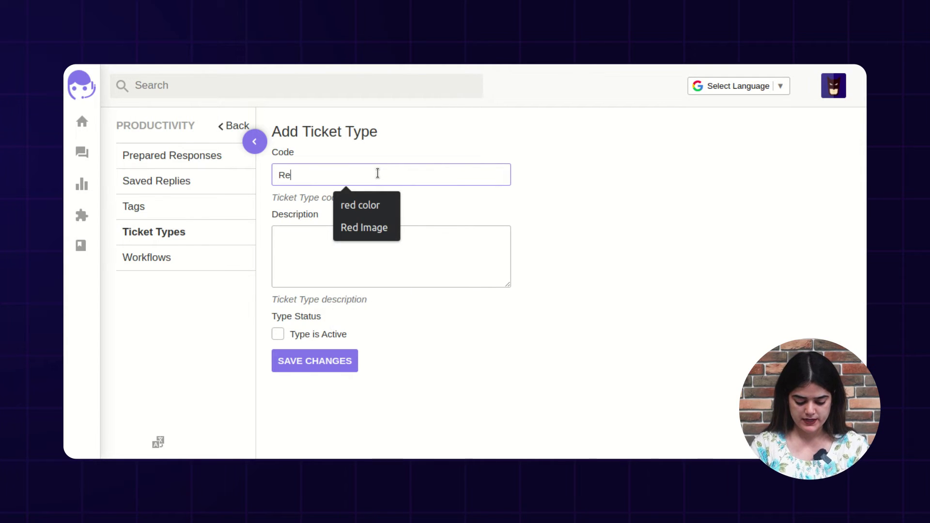
{"action": "type", "text": "fund"}
{"action": "left_click", "coordinate": [313, 265]}
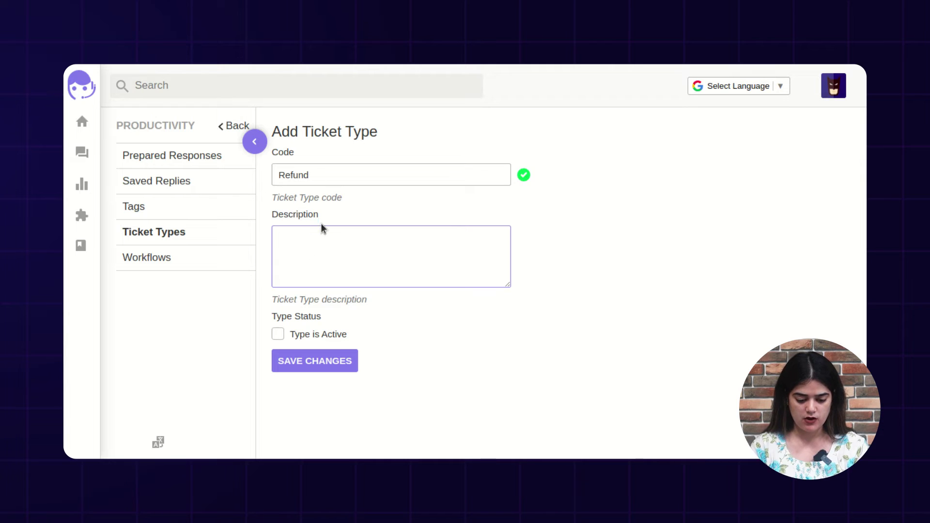
{"action": "type", "text": "Refund"}
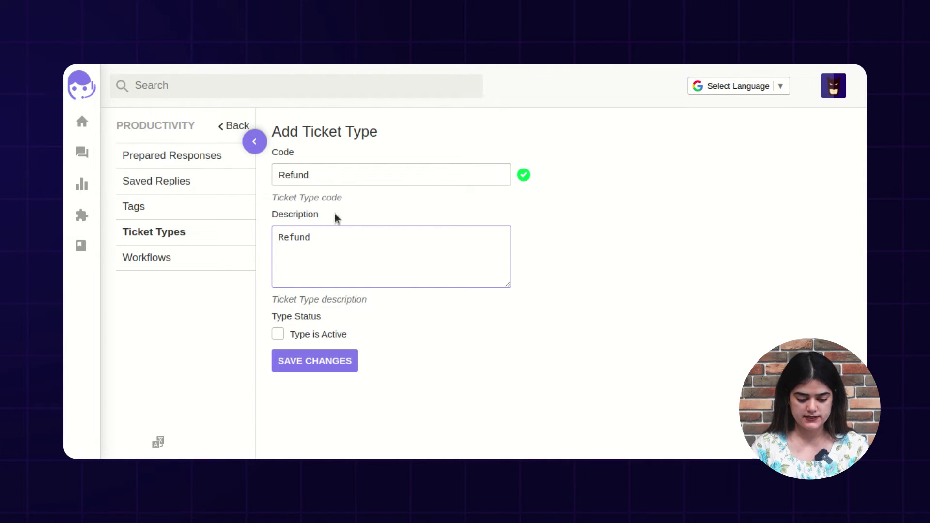
{"action": "left_click", "coordinate": [276, 335]}
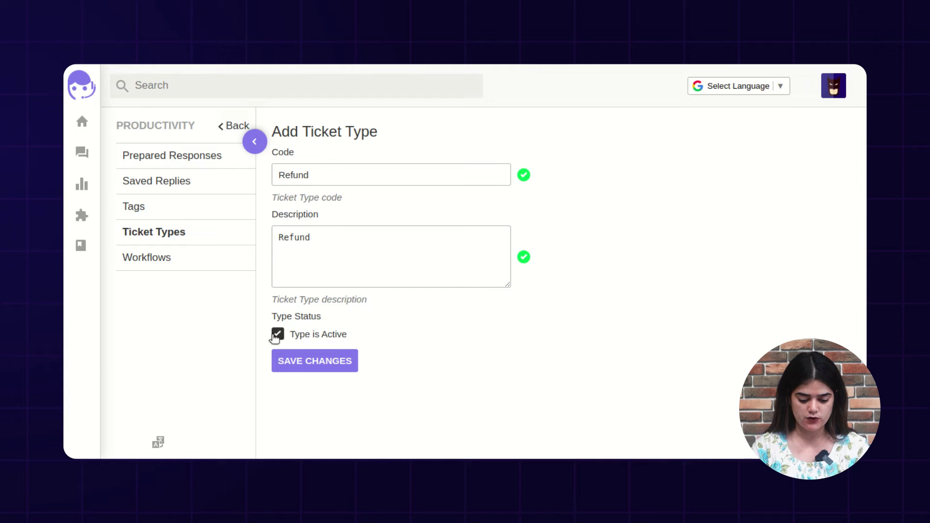
{"action": "left_click", "coordinate": [346, 366]}
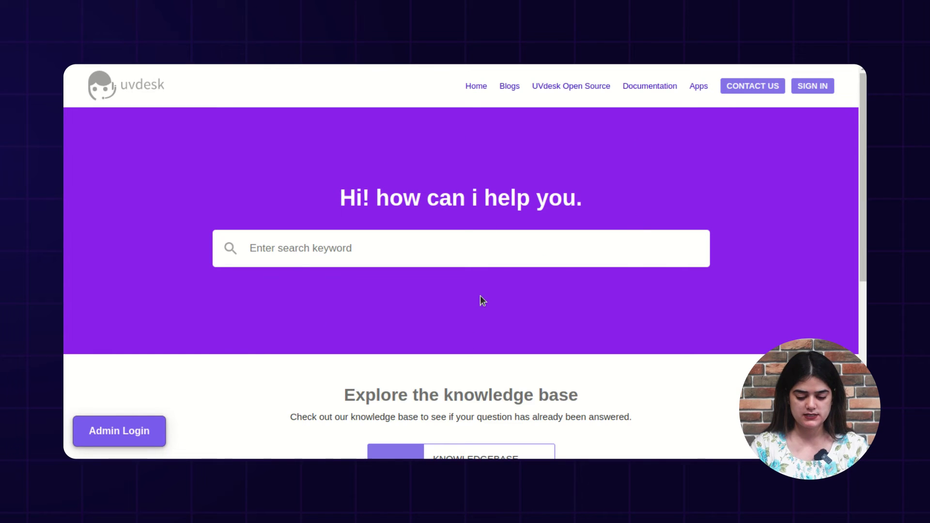
Step: On the public ticket request form, expand the Type dropdown to confirm Refund is listed
{"action": "left_click", "coordinate": [744, 89]}
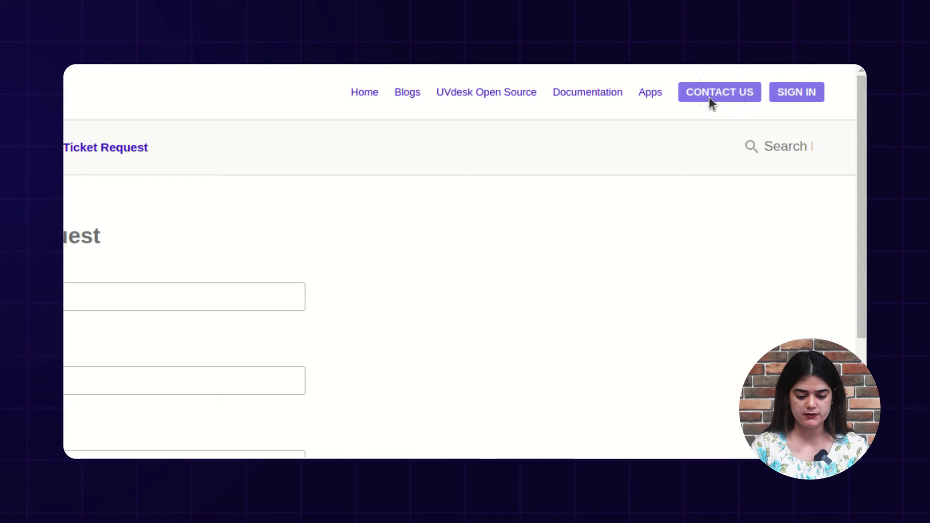
{"action": "scroll", "coordinate": [533, 295], "scroll_direction": "down", "scroll_amount": 3}
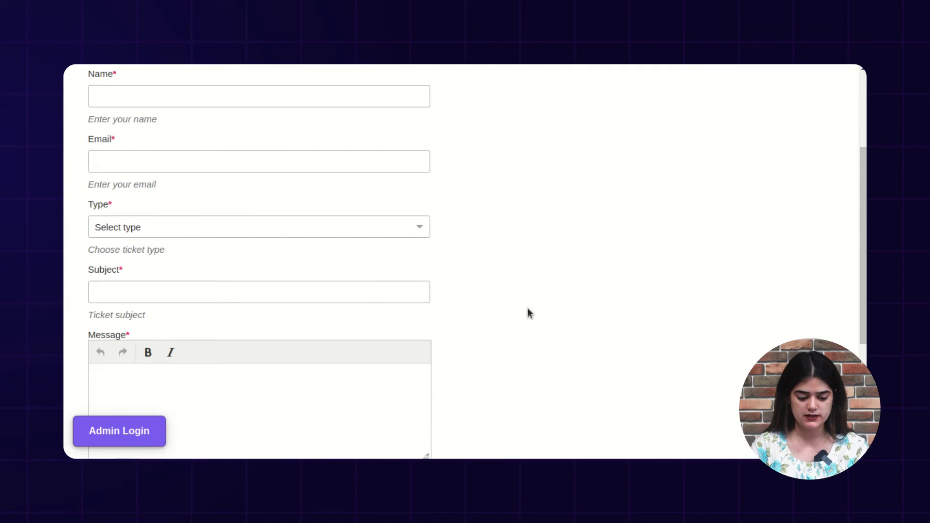
{"action": "scroll", "coordinate": [474, 310], "scroll_direction": "up", "scroll_amount": 3}
{"action": "scroll", "coordinate": [208, 296], "scroll_direction": "down", "scroll_amount": 3}
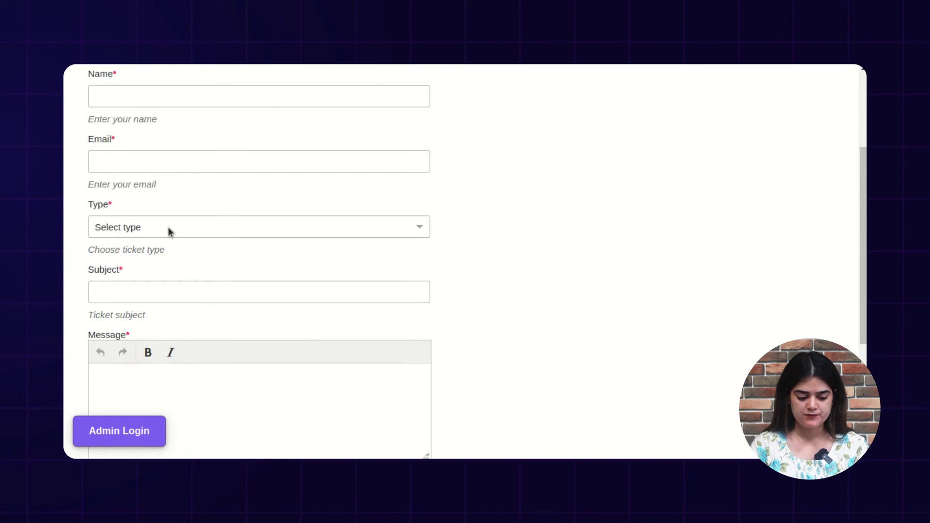
{"action": "left_click", "coordinate": [387, 226]}
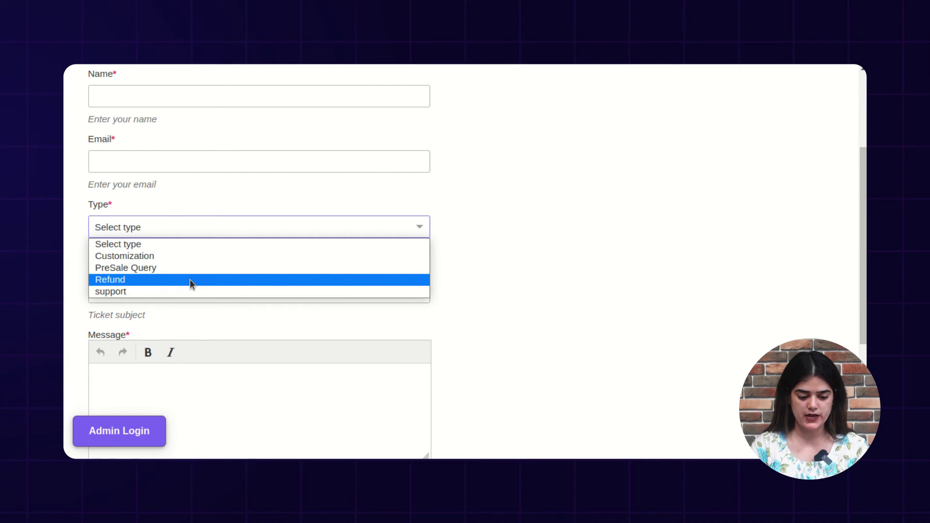
{"action": "scroll", "coordinate": [344, 317], "scroll_direction": "up", "scroll_amount": 3}
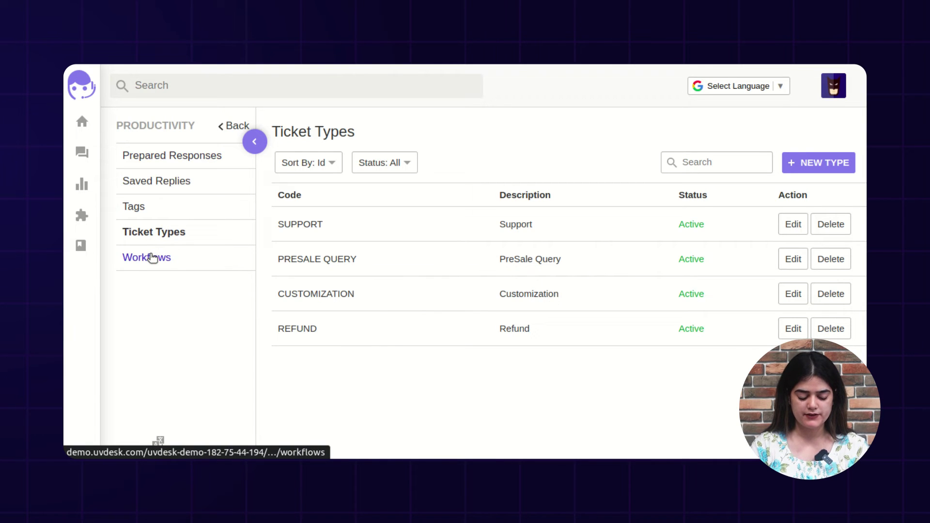
Step: From the Workflows list of default workflows, start a new workflow
{"action": "left_click", "coordinate": [181, 255]}
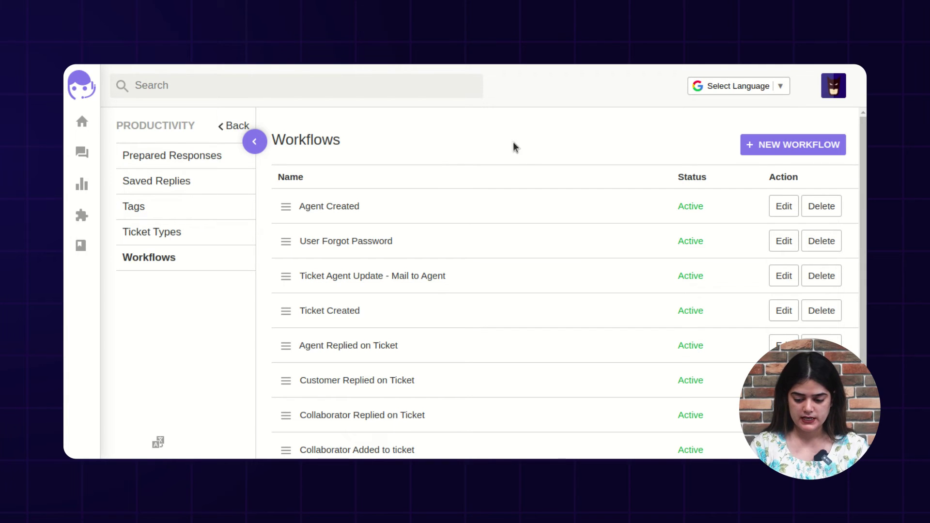
{"action": "scroll", "coordinate": [687, 215], "scroll_direction": "down", "scroll_amount": 1}
{"action": "scroll", "coordinate": [687, 216], "scroll_direction": "up", "scroll_amount": 1}
{"action": "scroll", "coordinate": [687, 216], "scroll_direction": "down", "scroll_amount": 1}
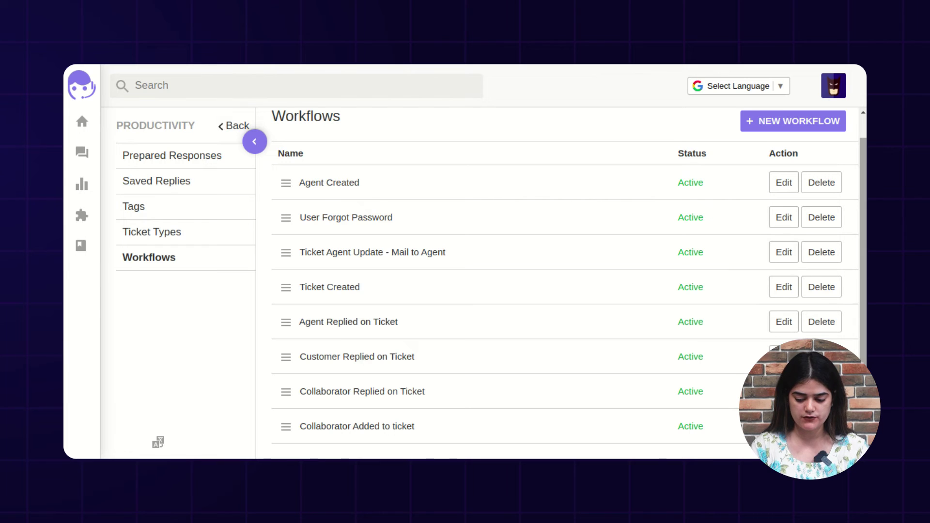
{"action": "scroll", "coordinate": [726, 208], "scroll_direction": "up", "scroll_amount": 1}
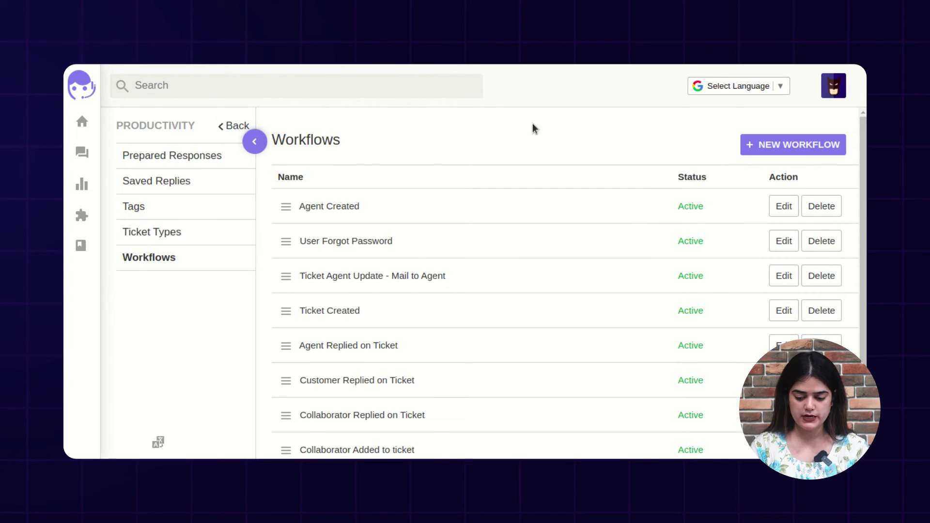
{"action": "left_click", "coordinate": [794, 144]}
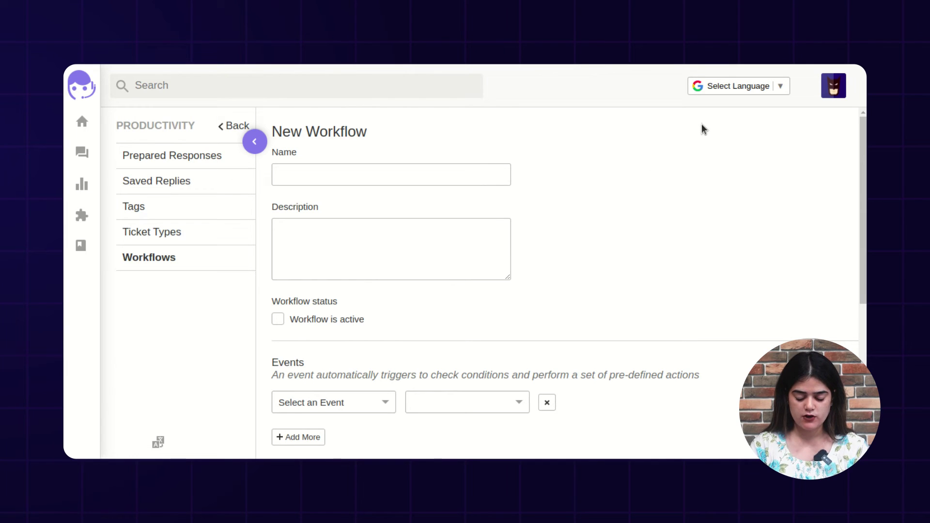
Step: Enter 'New WF' as the workflow name and reuse it as the description
{"action": "left_click", "coordinate": [337, 180]}
{"action": "type", "text": "N"}
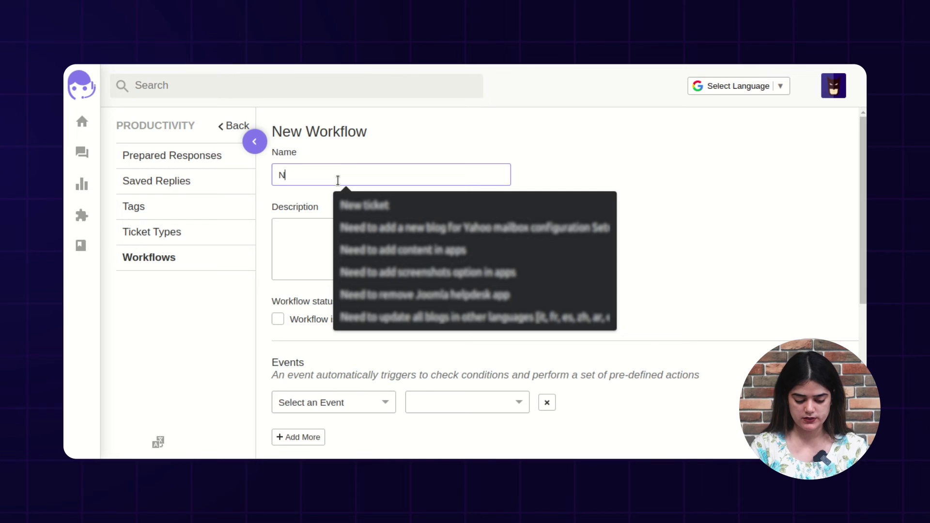
{"action": "type", "text": "ew W"}
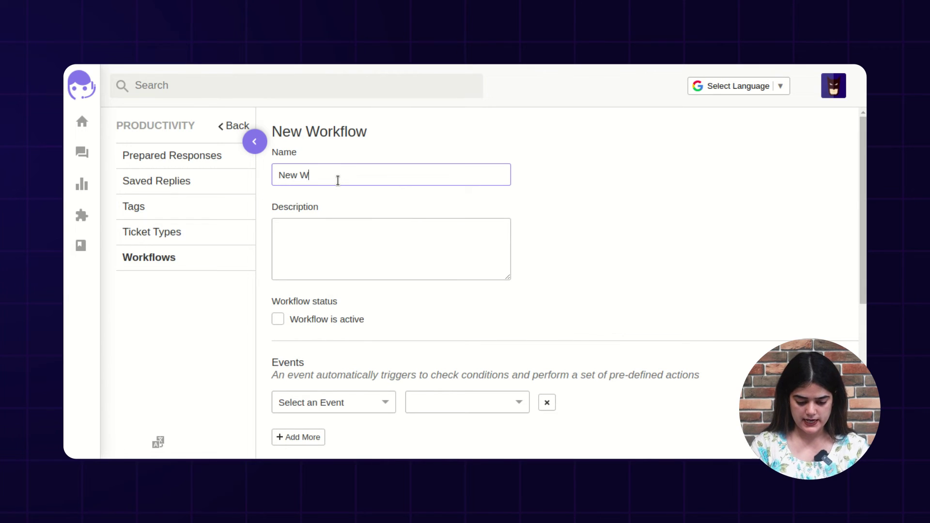
{"action": "type", "text": "F"}
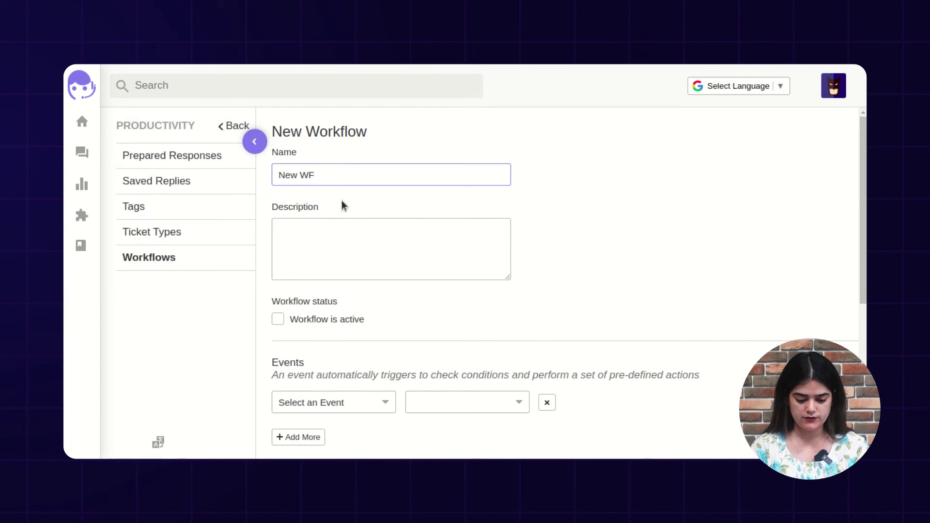
{"action": "key", "text": "ctrl+a"}
{"action": "key", "text": "ctrl+c"}
{"action": "left_click", "coordinate": [347, 262]}
{"action": "key", "text": "ctrl+v"}
{"action": "scroll", "coordinate": [338, 275], "scroll_direction": "down", "scroll_amount": 2}
{"action": "scroll", "coordinate": [338, 275], "scroll_direction": "down", "scroll_amount": 2}
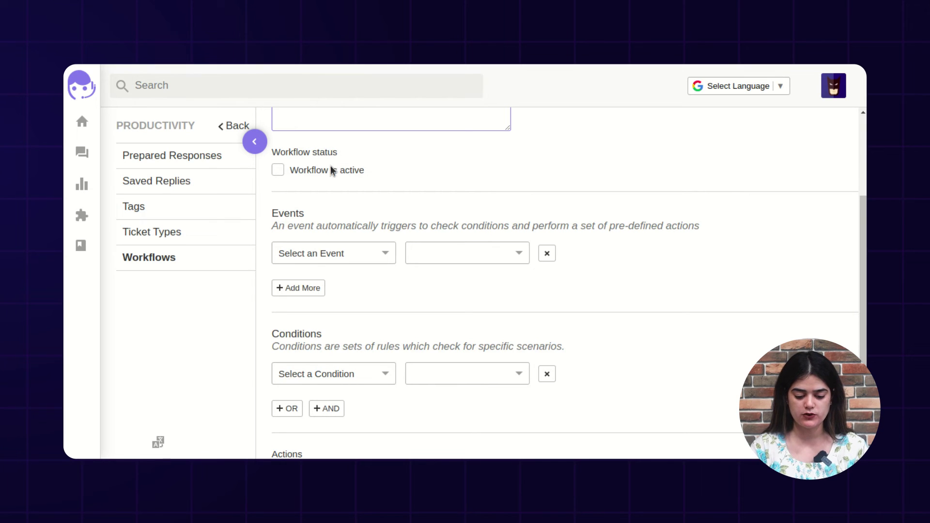
Step: Tick 'Workflow is active' and review the unset Events, Conditions and Actions sections
{"action": "left_click", "coordinate": [278, 170]}
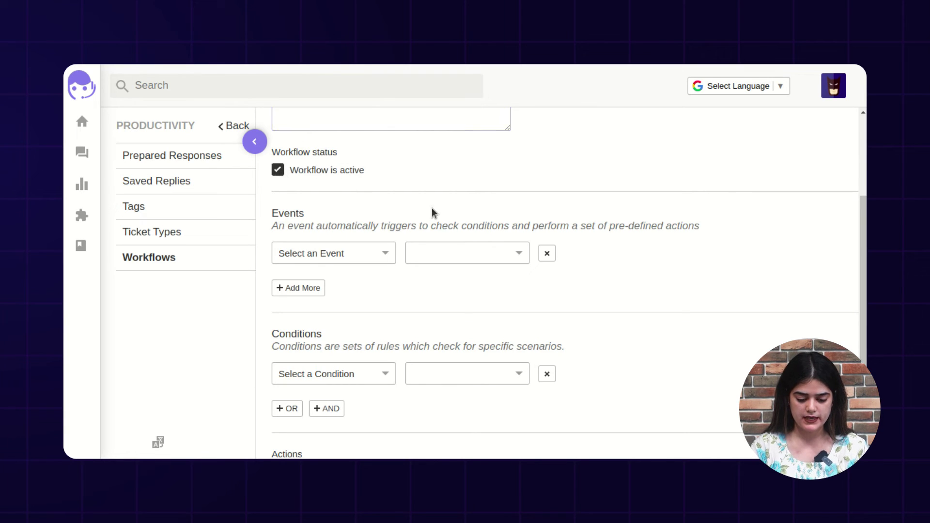
{"action": "scroll", "coordinate": [379, 241], "scroll_direction": "down", "scroll_amount": 2}
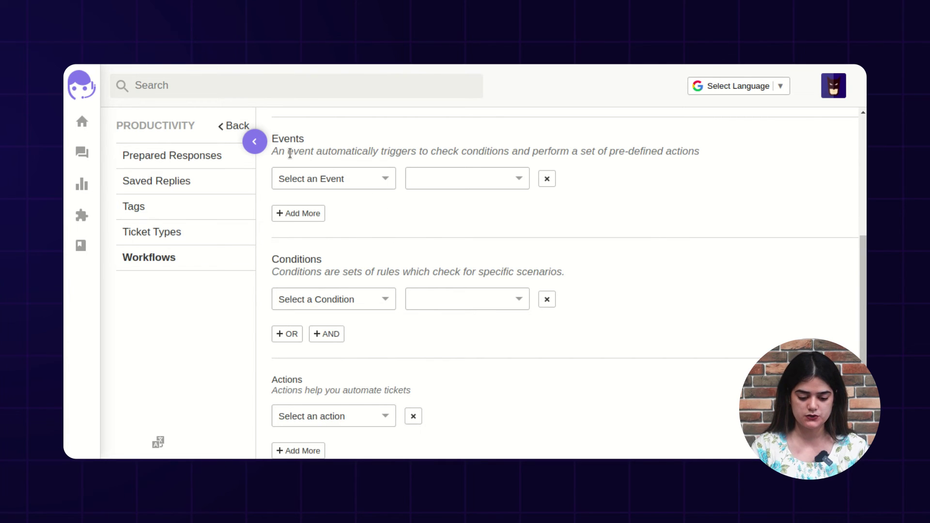
{"action": "scroll", "coordinate": [378, 242], "scroll_direction": "down", "scroll_amount": 1}
{"action": "scroll", "coordinate": [368, 257], "scroll_direction": "up", "scroll_amount": 3}
{"action": "scroll", "coordinate": [298, 301], "scroll_direction": "down", "scroll_amount": 1}
{"action": "scroll", "coordinate": [307, 371], "scroll_direction": "down", "scroll_amount": 2}
Step: Set the workflow's triggering event to Customer > Customer Created
{"action": "scroll", "coordinate": [300, 350], "scroll_direction": "up", "scroll_amount": 4}
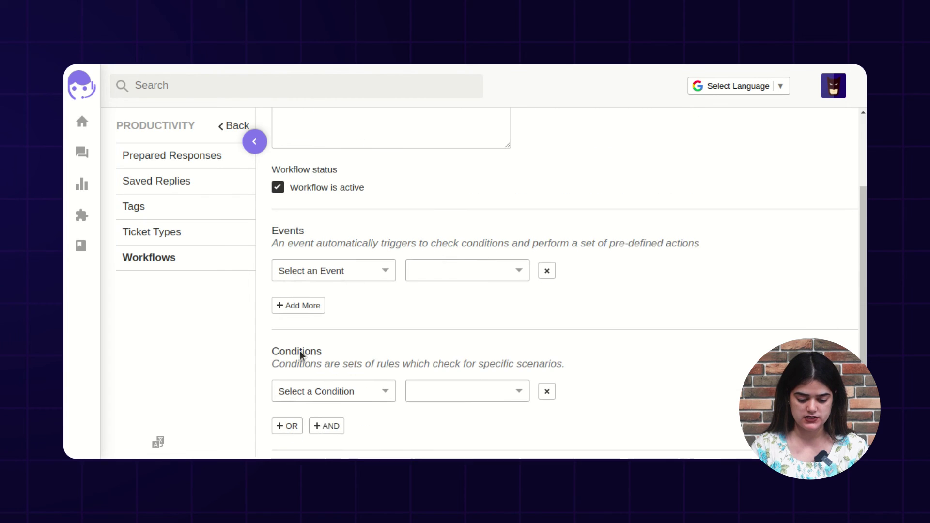
{"action": "left_click", "coordinate": [385, 277]}
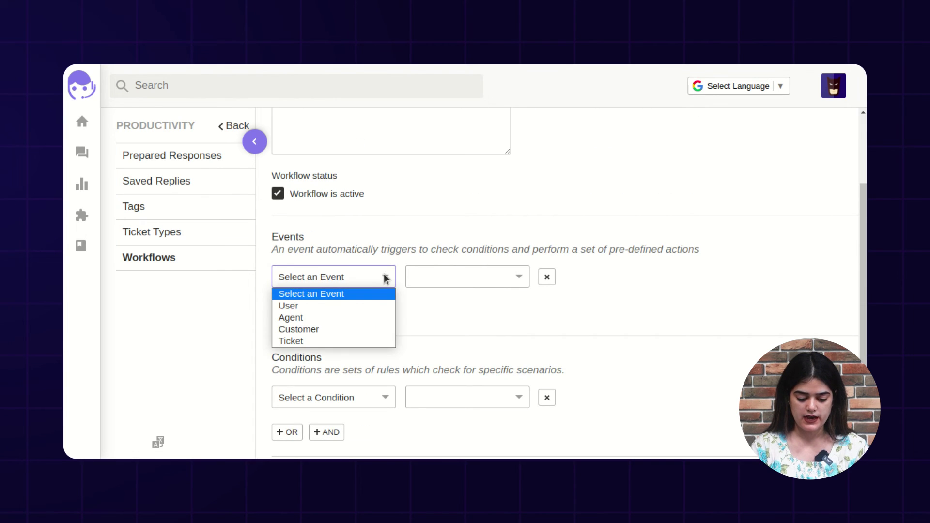
{"action": "left_click", "coordinate": [314, 295]}
{"action": "left_click", "coordinate": [367, 279]}
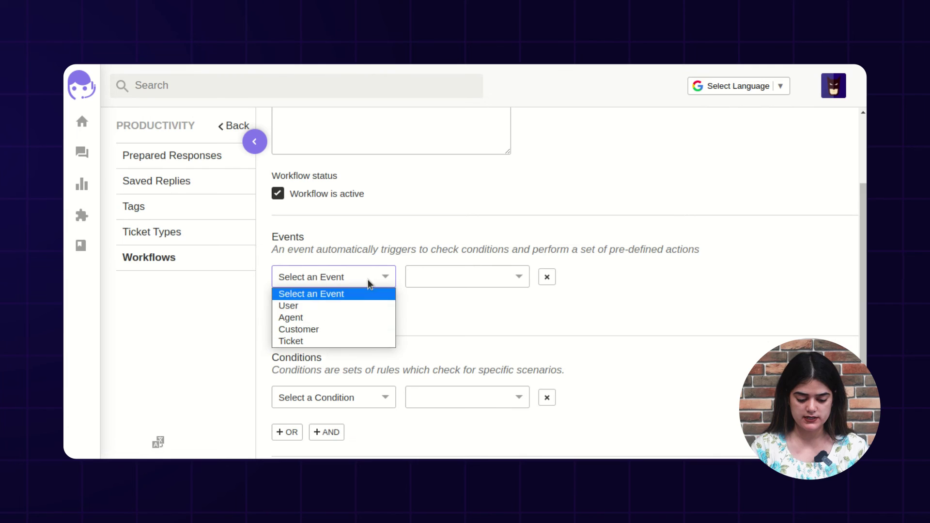
{"action": "left_click", "coordinate": [327, 324]}
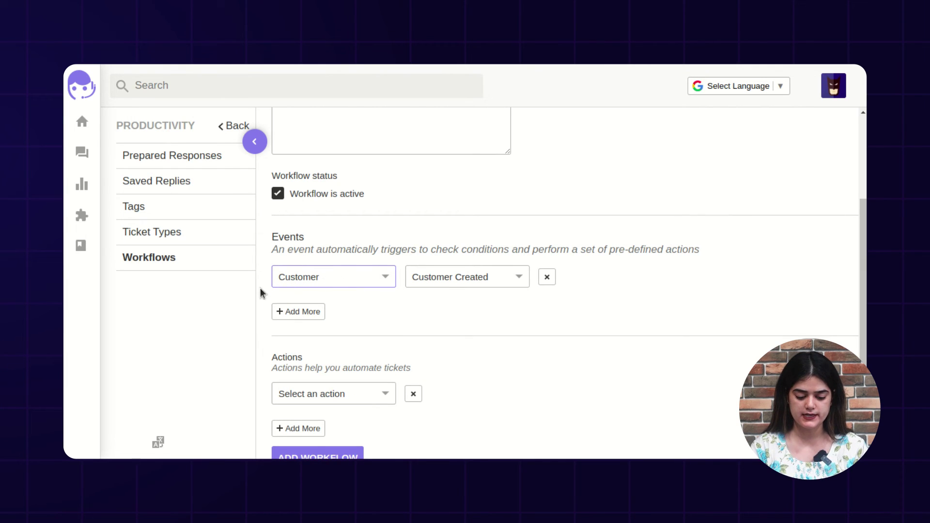
Step: Add a 'Mail to customer' action using the Customer Account Created template
{"action": "scroll", "coordinate": [458, 300], "scroll_direction": "down", "scroll_amount": 1}
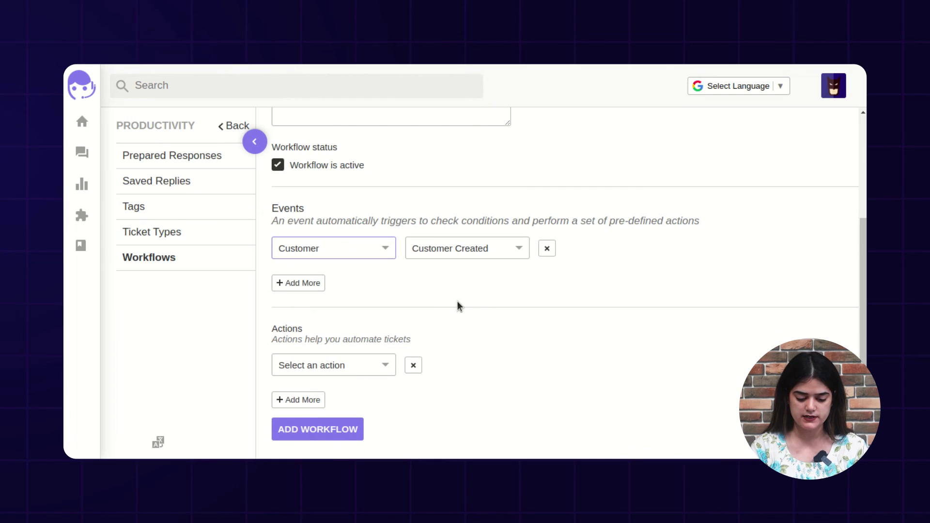
{"action": "left_click", "coordinate": [351, 364]}
{"action": "left_click", "coordinate": [488, 345]}
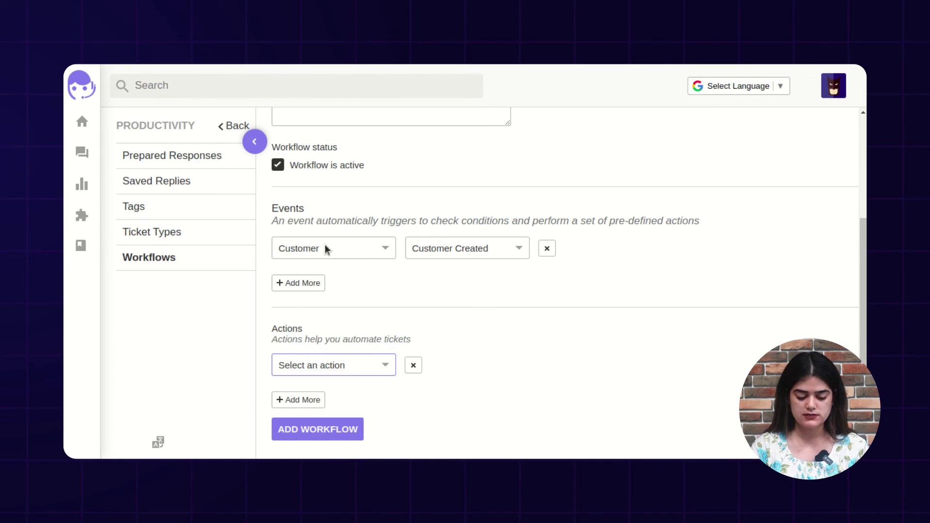
{"action": "left_click", "coordinate": [345, 367]}
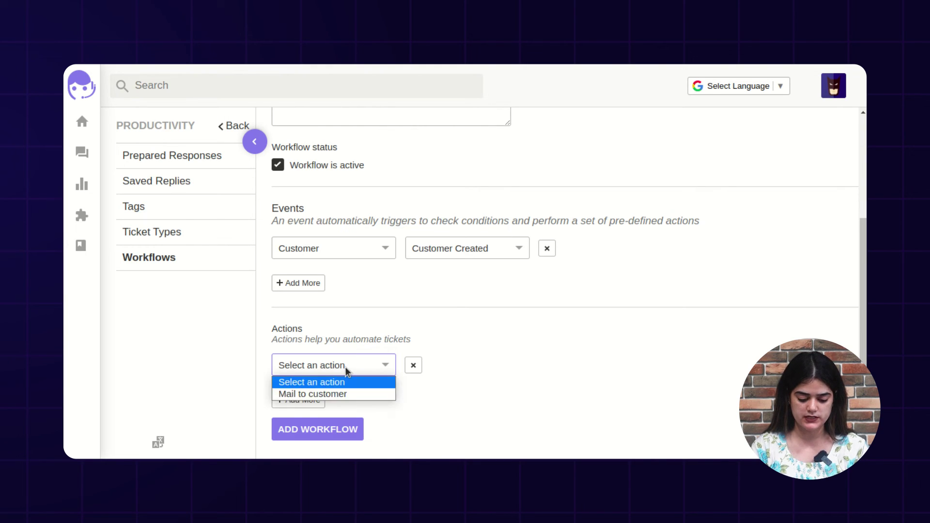
{"action": "left_click", "coordinate": [335, 396]}
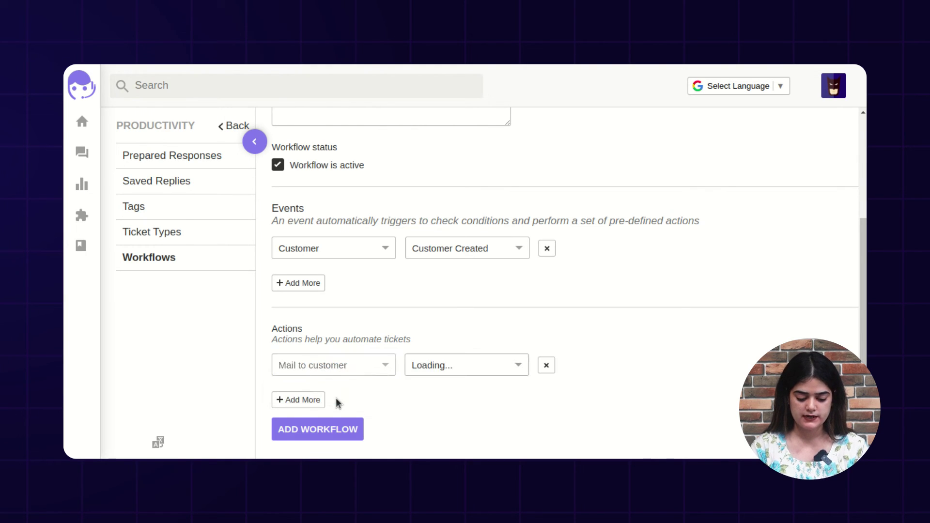
{"action": "left_click", "coordinate": [507, 366]}
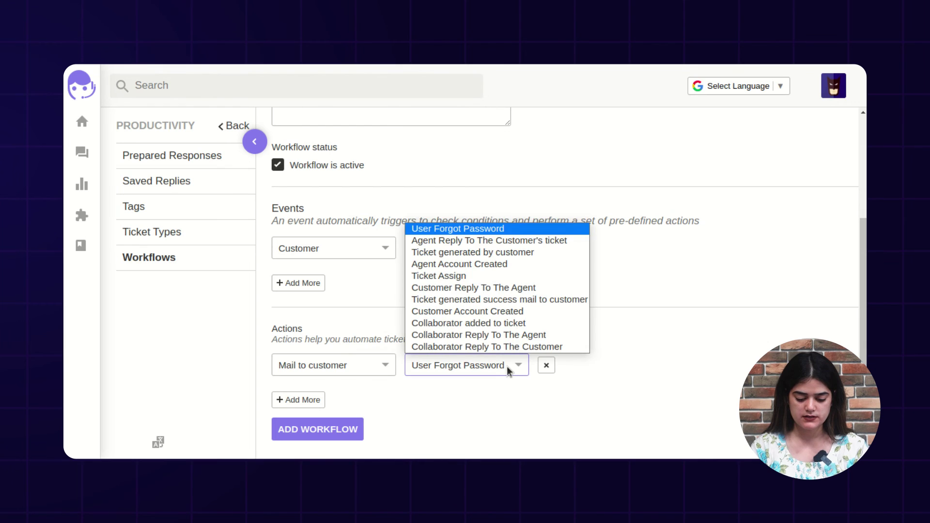
{"action": "left_click", "coordinate": [491, 310]}
Step: Confirm Customer Account Created remains the selected mail template
{"action": "scroll", "coordinate": [452, 388], "scroll_direction": "up", "scroll_amount": 2}
{"action": "scroll", "coordinate": [530, 344], "scroll_direction": "down", "scroll_amount": 2}
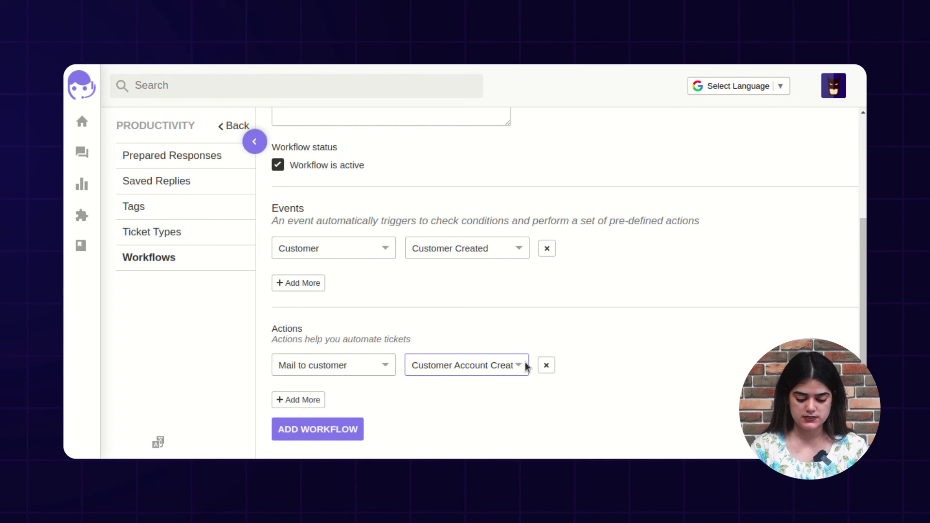
{"action": "left_click", "coordinate": [505, 362]}
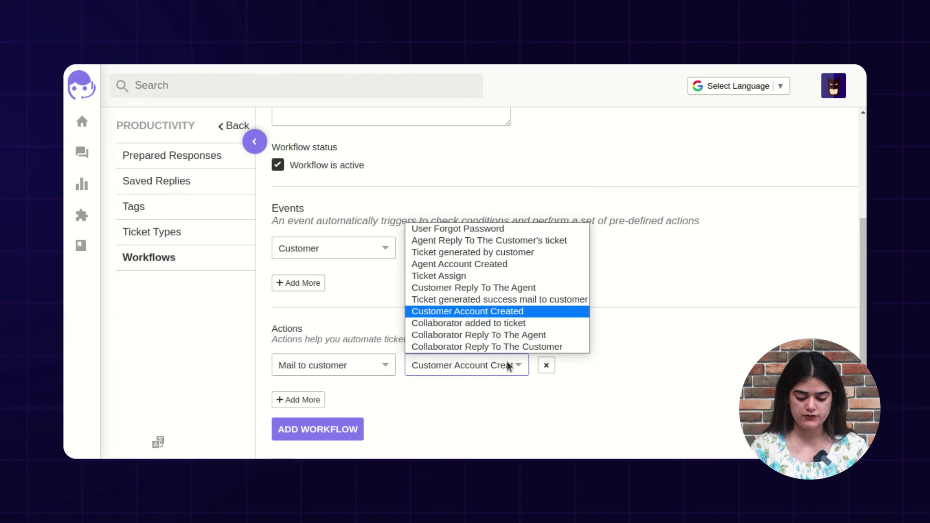
{"action": "left_click", "coordinate": [469, 315]}
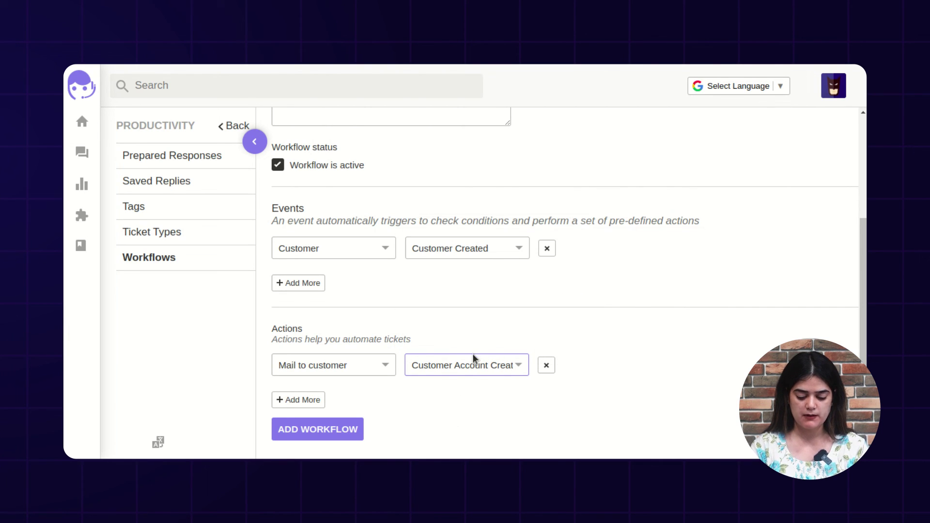
{"action": "left_click", "coordinate": [519, 366]}
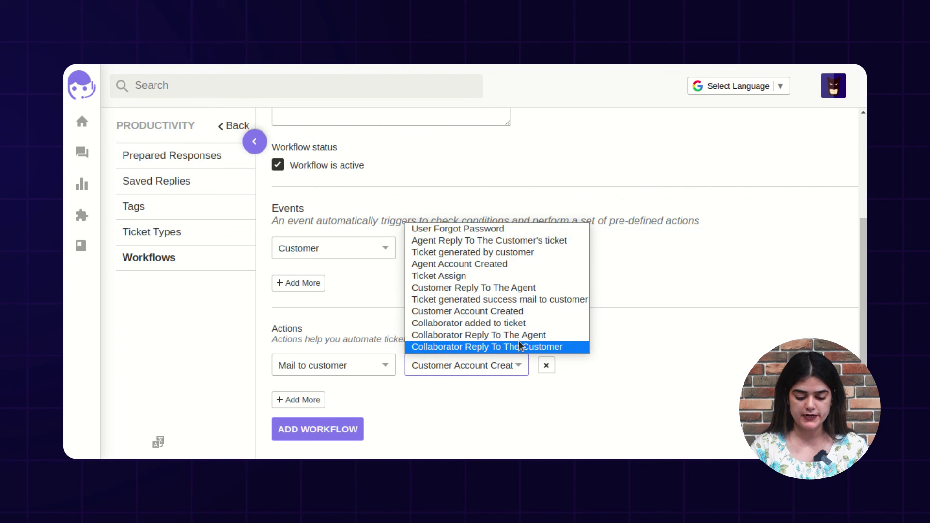
{"action": "left_click", "coordinate": [432, 344]}
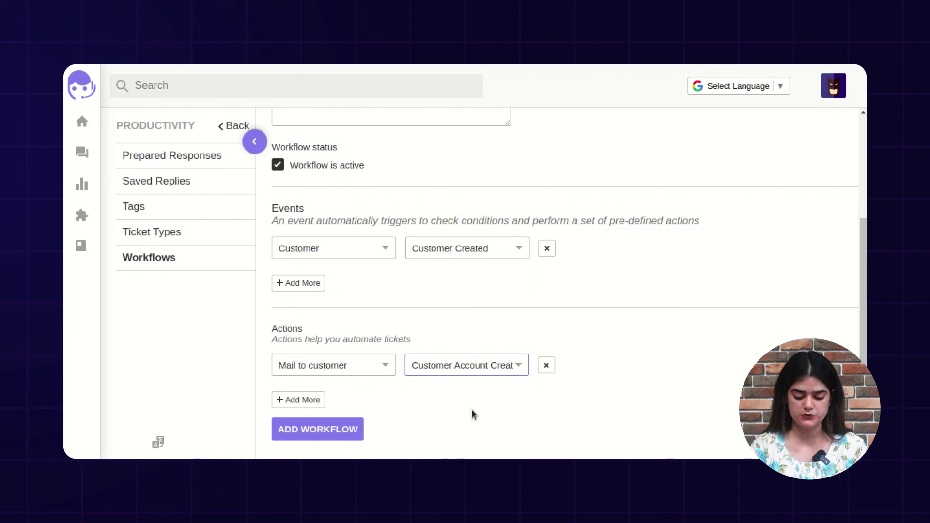
{"action": "scroll", "coordinate": [799, 300], "scroll_direction": "up", "scroll_amount": 1}
{"action": "scroll", "coordinate": [796, 291], "scroll_direction": "down", "scroll_amount": 1}
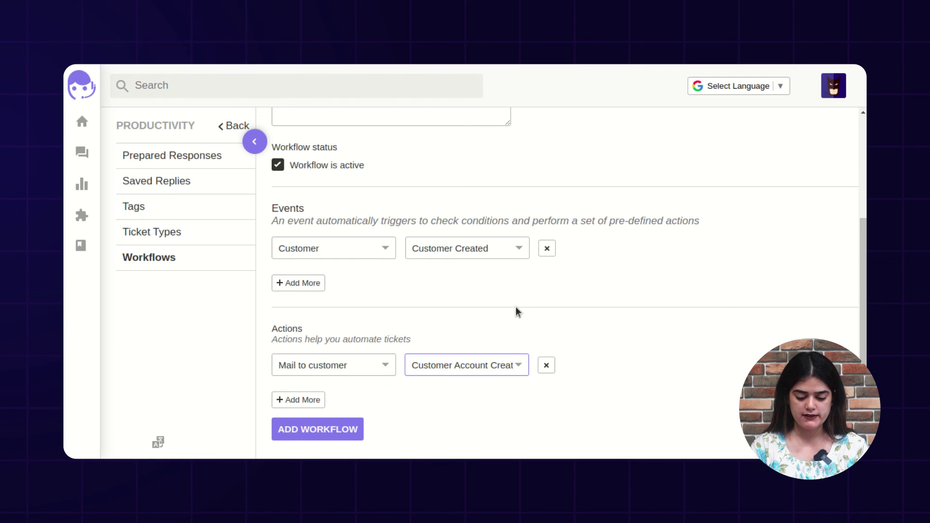
{"action": "scroll", "coordinate": [438, 333], "scroll_direction": "up", "scroll_amount": 3}
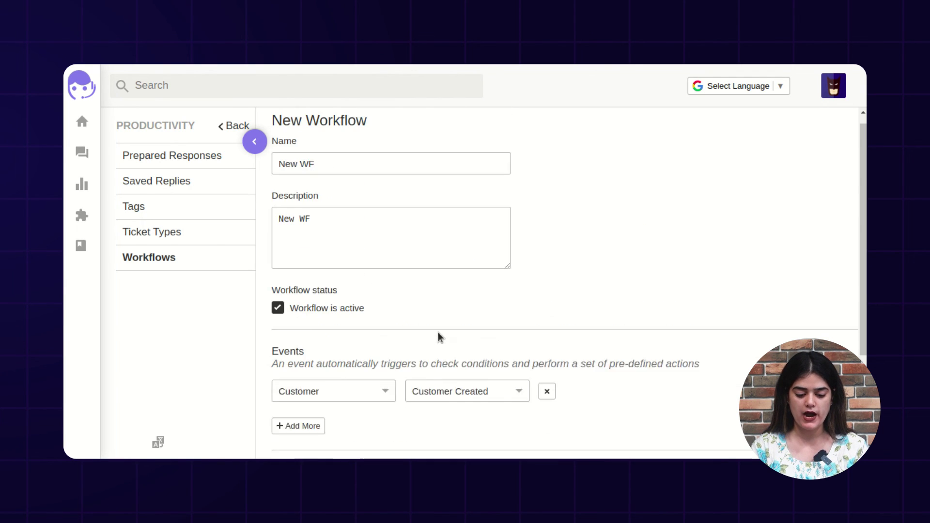
Step: Submit New WF with the ADD WORKFLOW button at the bottom of the form
{"action": "scroll", "coordinate": [439, 336], "scroll_direction": "down", "scroll_amount": 3}
{"action": "left_click", "coordinate": [322, 429]}
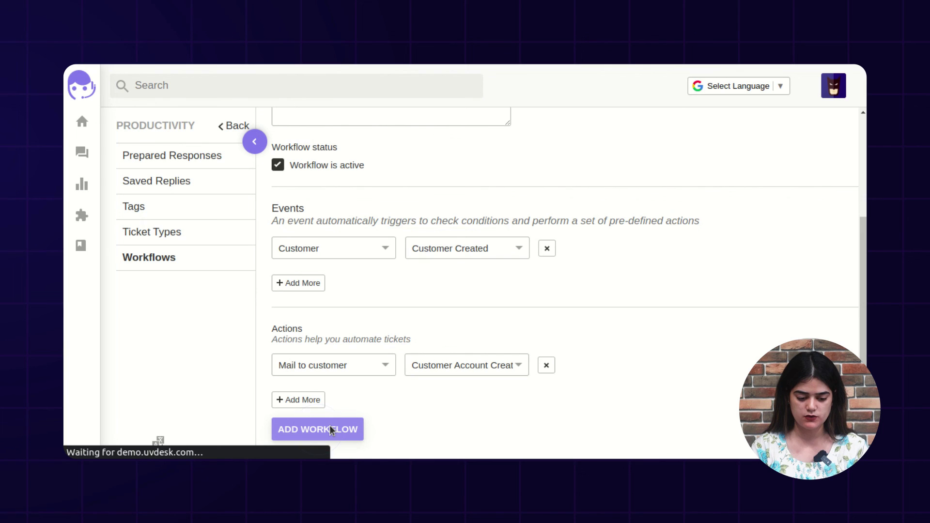